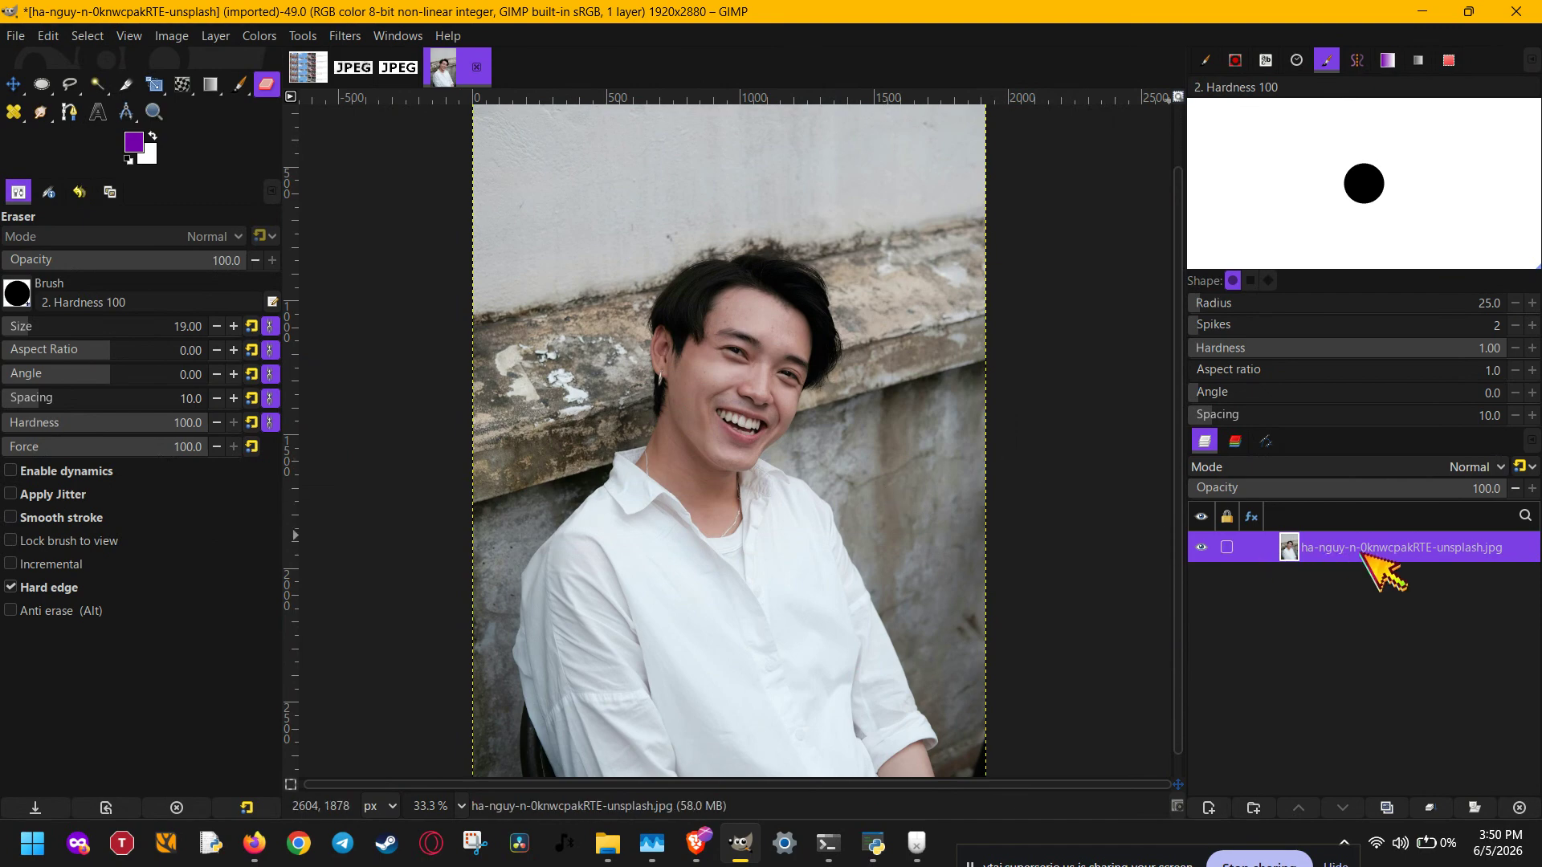
Step: Add a new 1920 × 2880 px layer filled with transparency above the portrait photo
{"action": "left_click", "coordinate": [217, 36]}
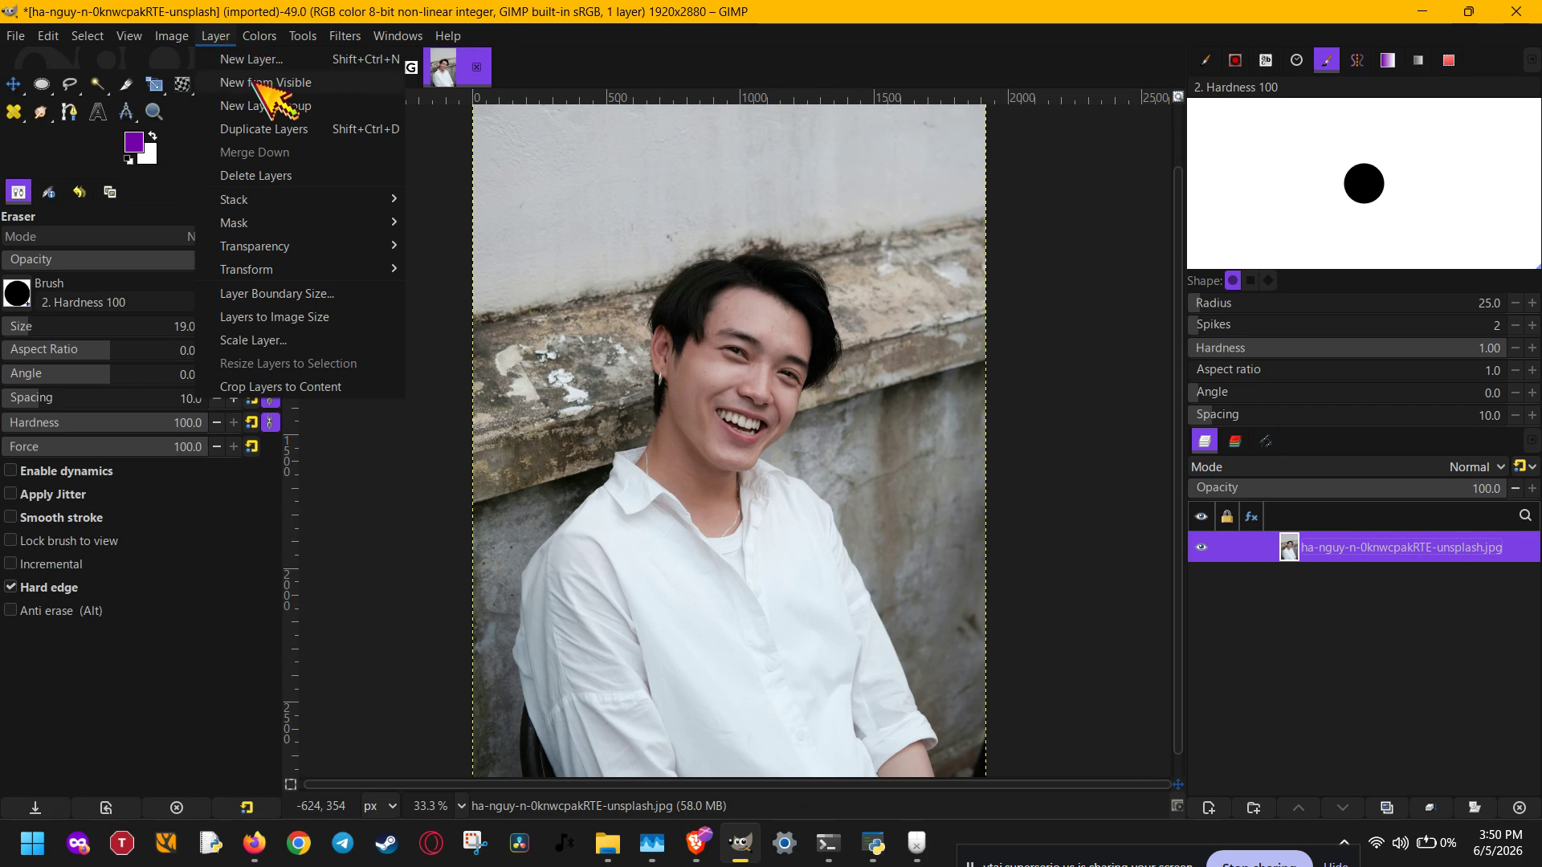
{"action": "left_click", "coordinate": [285, 58]}
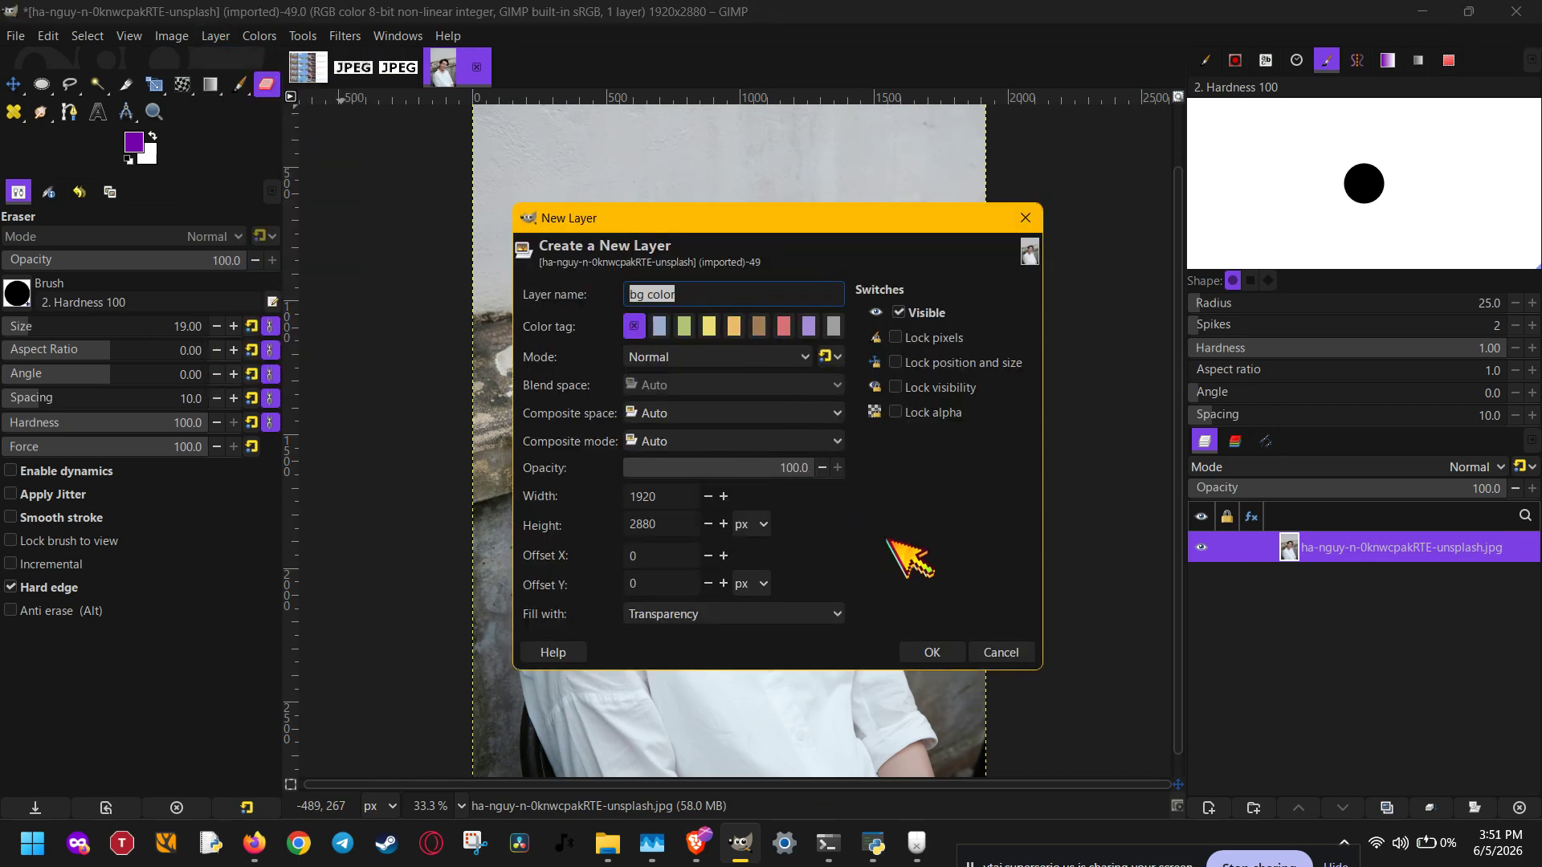
{"action": "left_click", "coordinate": [835, 614]}
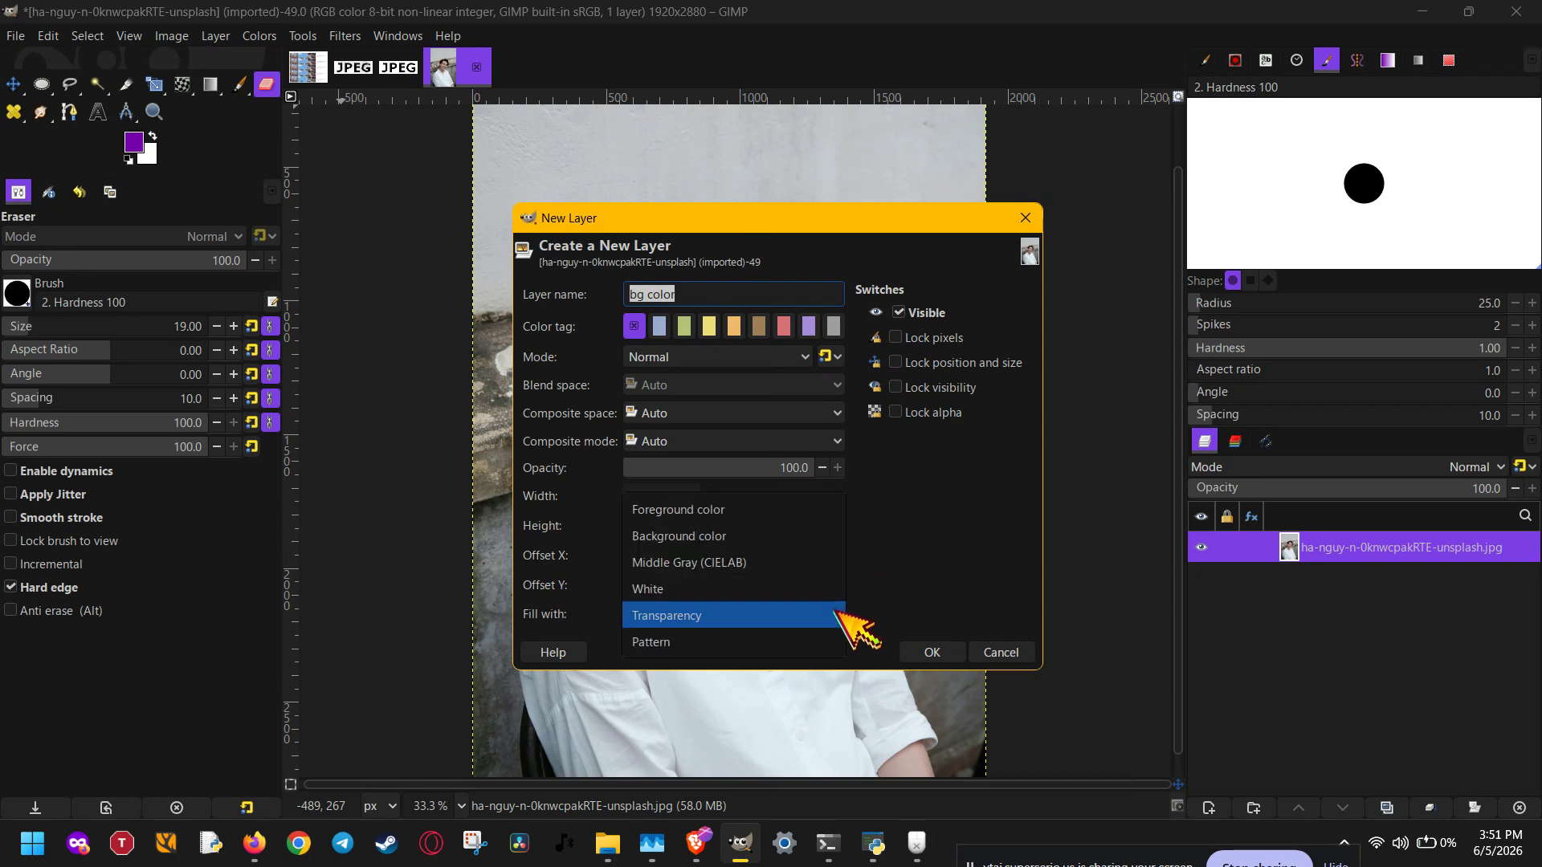
{"action": "left_click", "coordinate": [903, 599]}
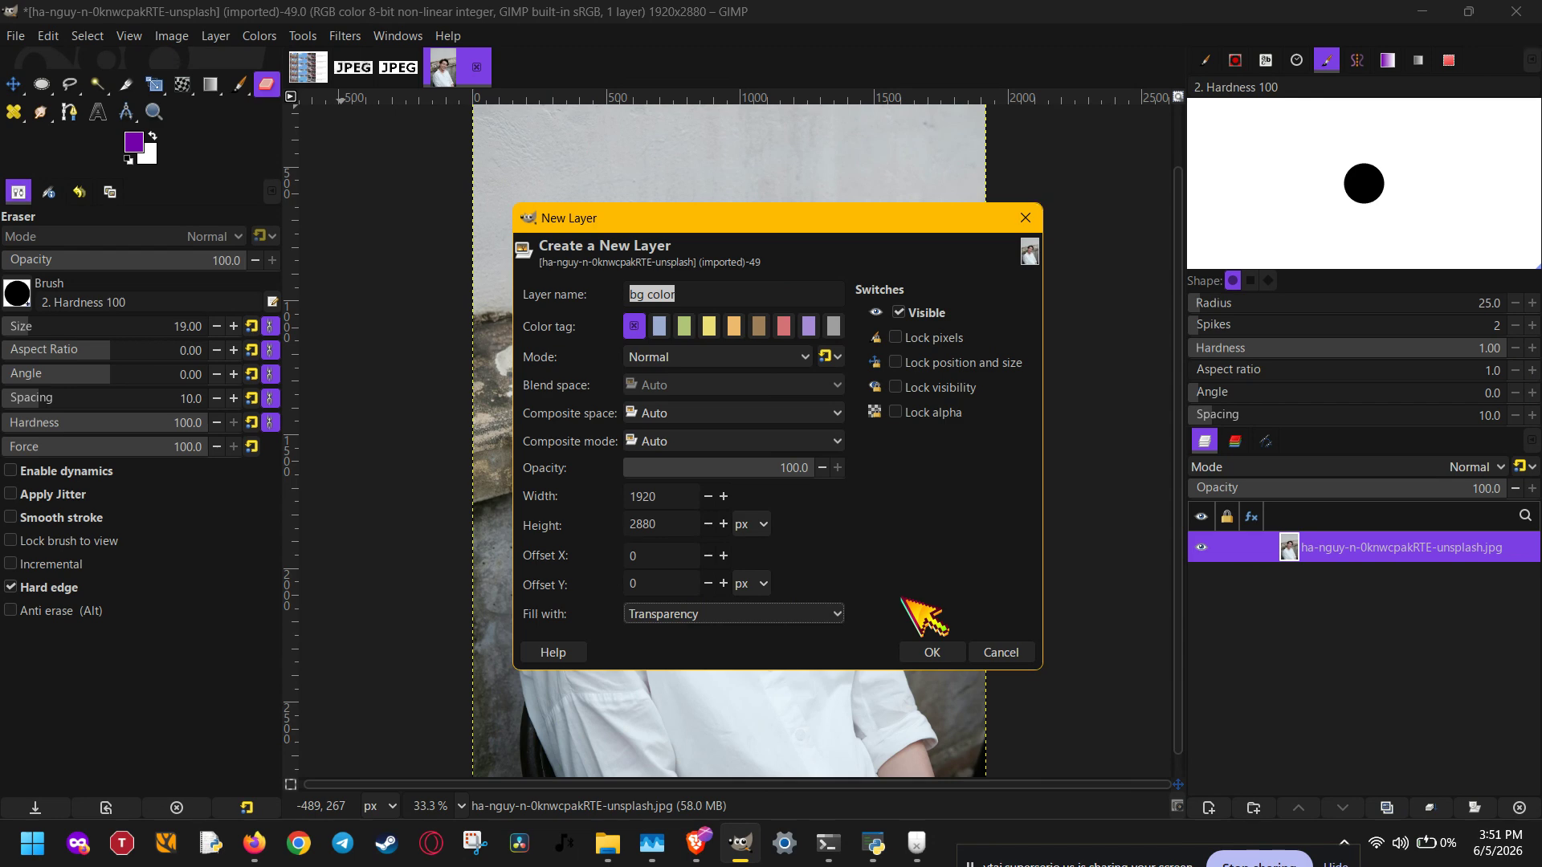
{"action": "left_click", "coordinate": [765, 295]}
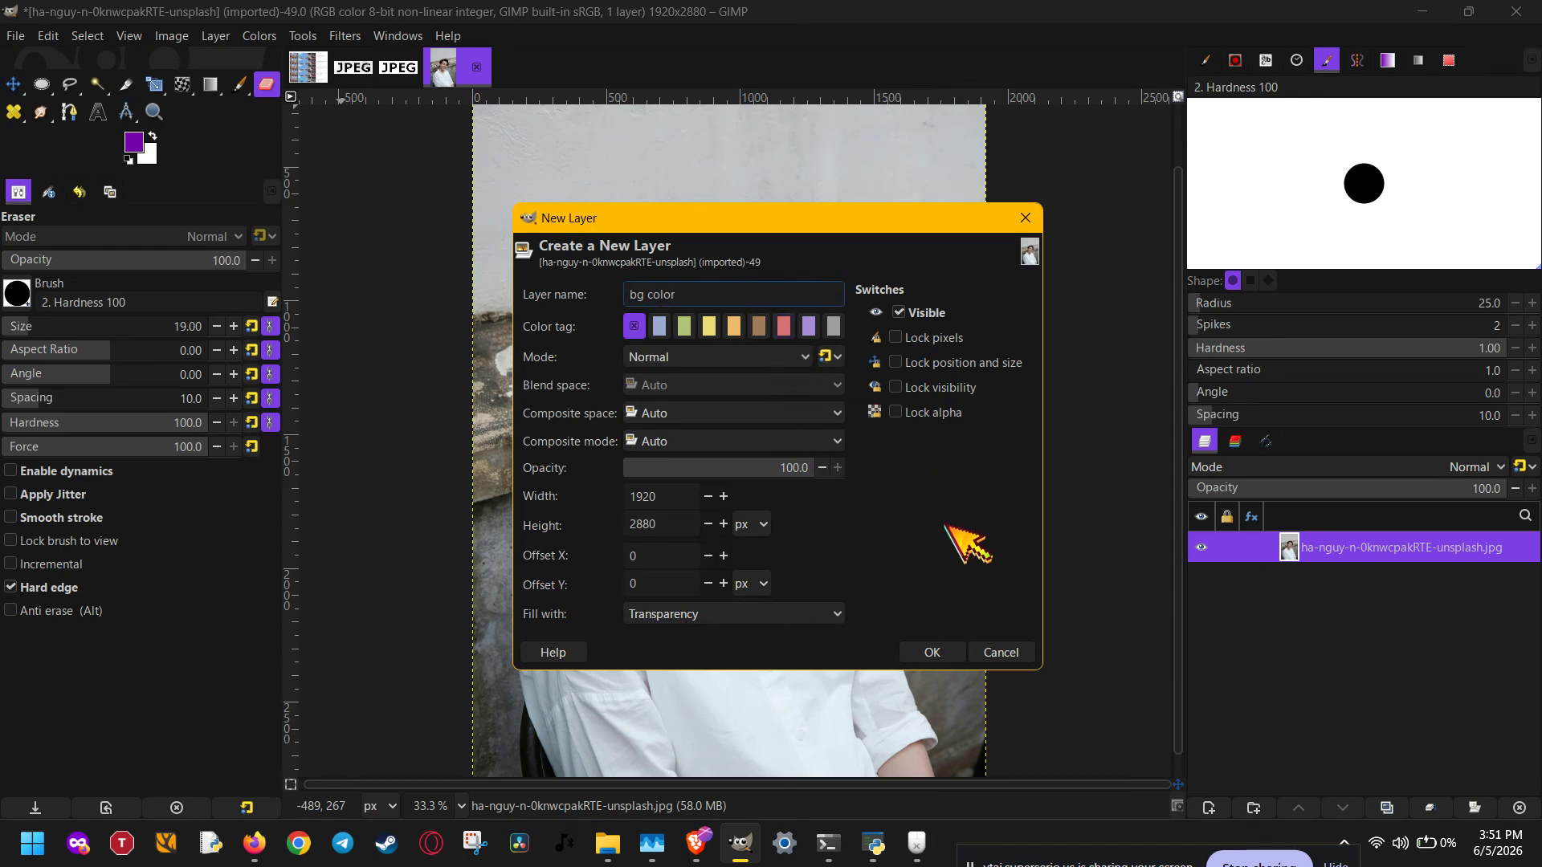
{"action": "left_click", "coordinate": [939, 652]}
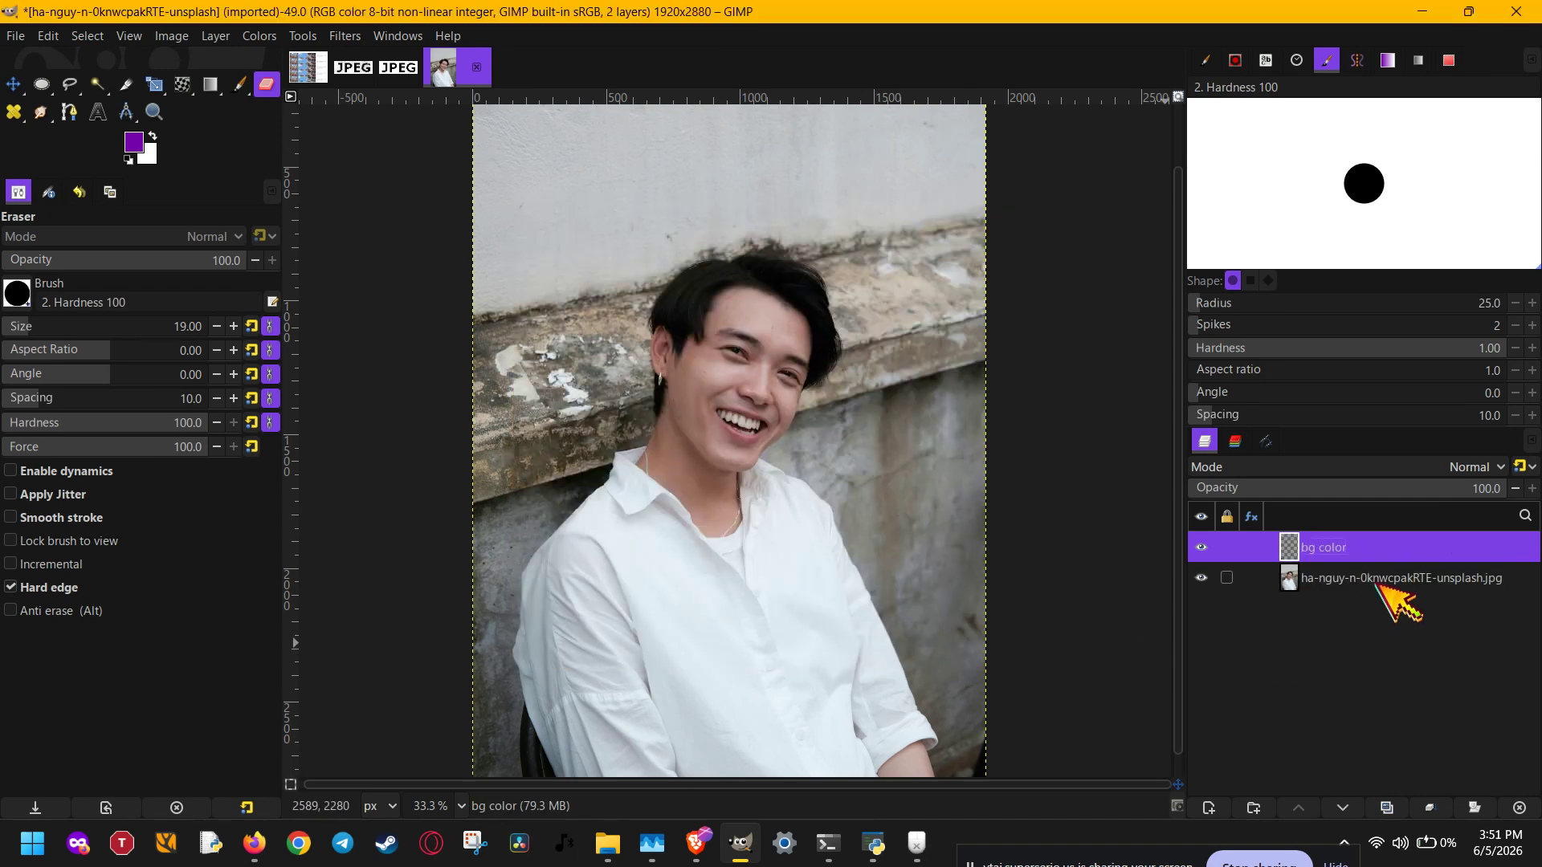
Step: Rename the new transparent layer as lipstick
{"action": "double_click", "coordinate": [1347, 547]}
{"action": "type", "text": "lipstick"}
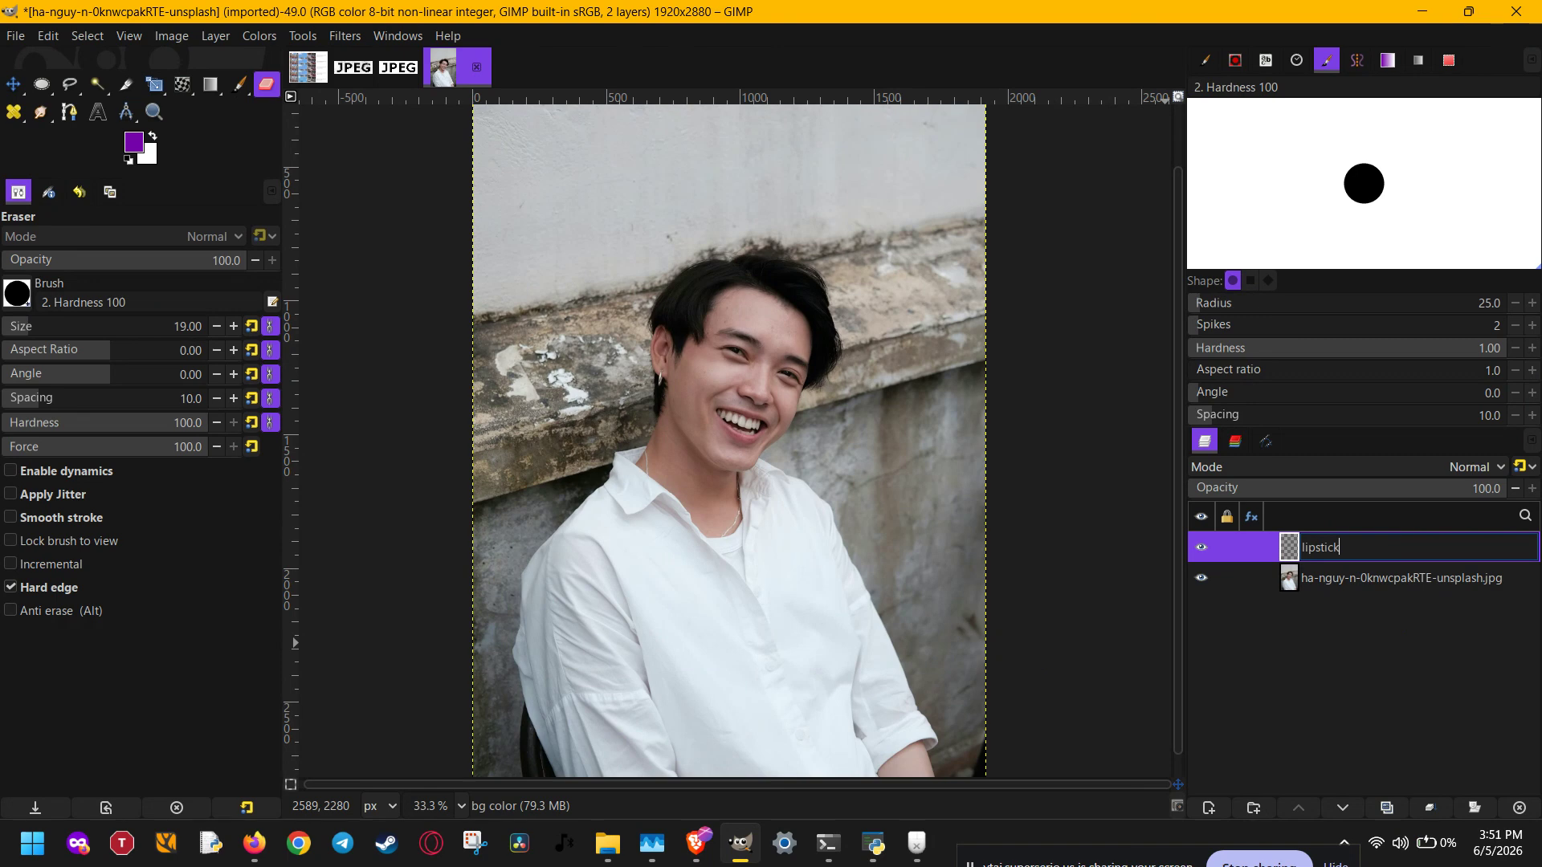
{"action": "key", "text": "Return"}
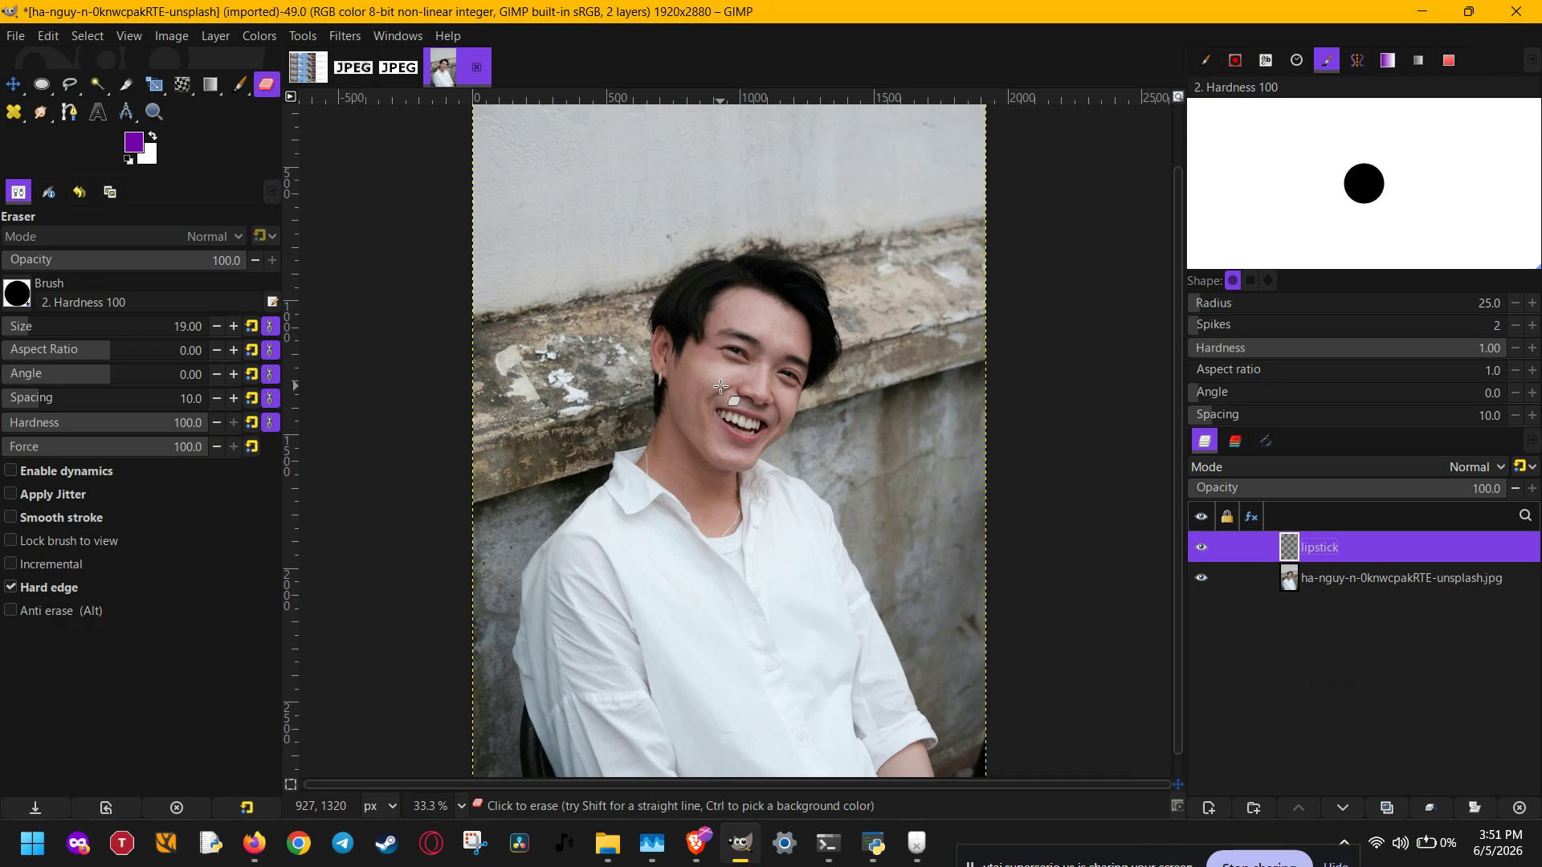
Step: Change the foreground color to bright magenta e100ff
{"action": "left_click", "coordinate": [134, 143]}
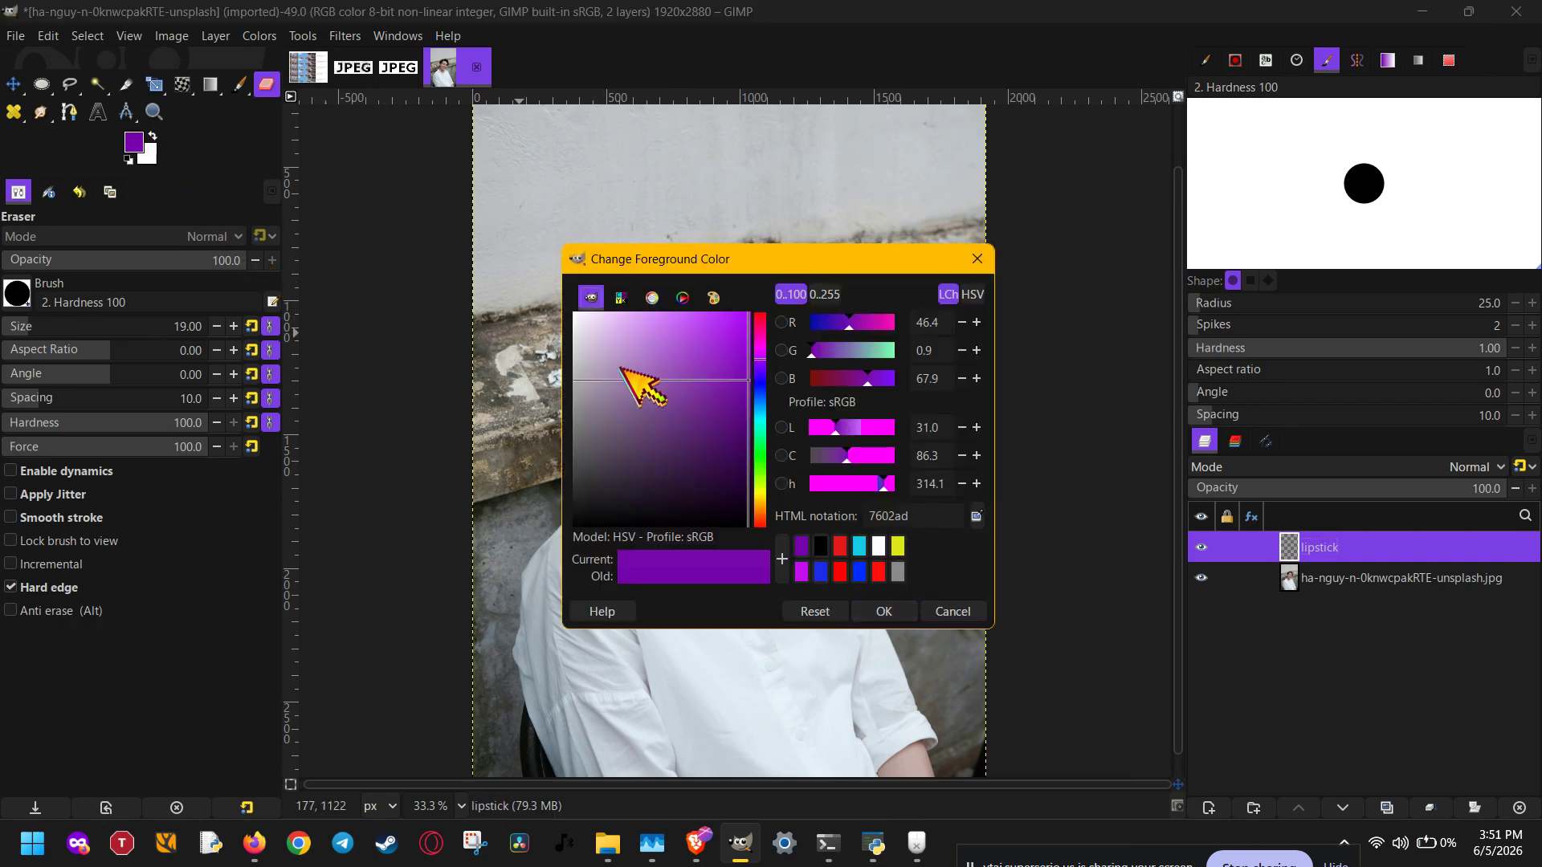
{"action": "left_click_drag", "start_coordinate": [755, 357], "coordinate": [757, 313]}
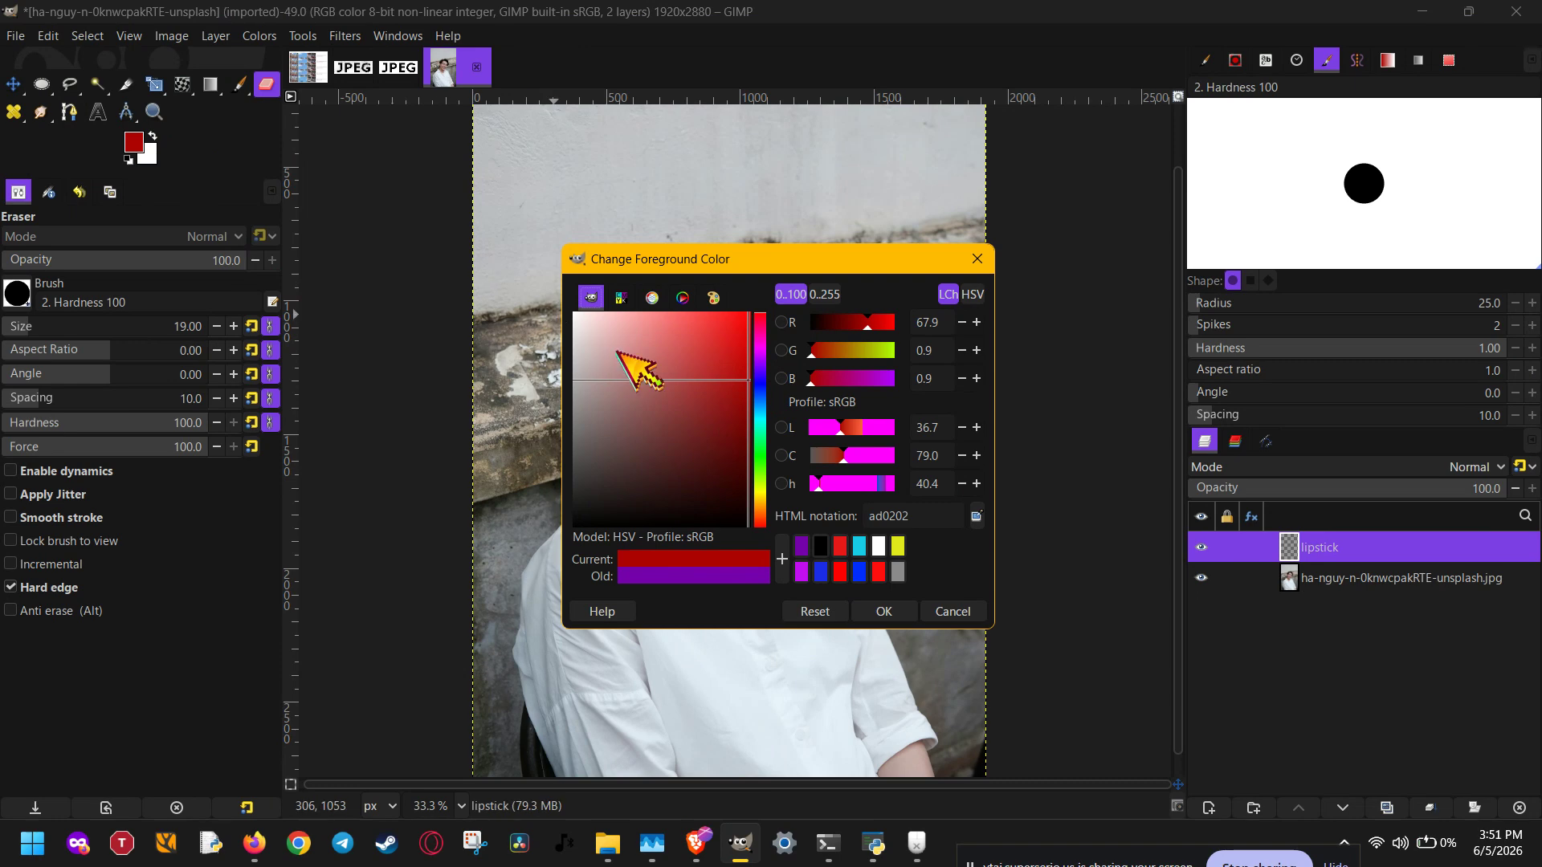
{"action": "left_click_drag", "start_coordinate": [743, 371], "coordinate": [752, 309]}
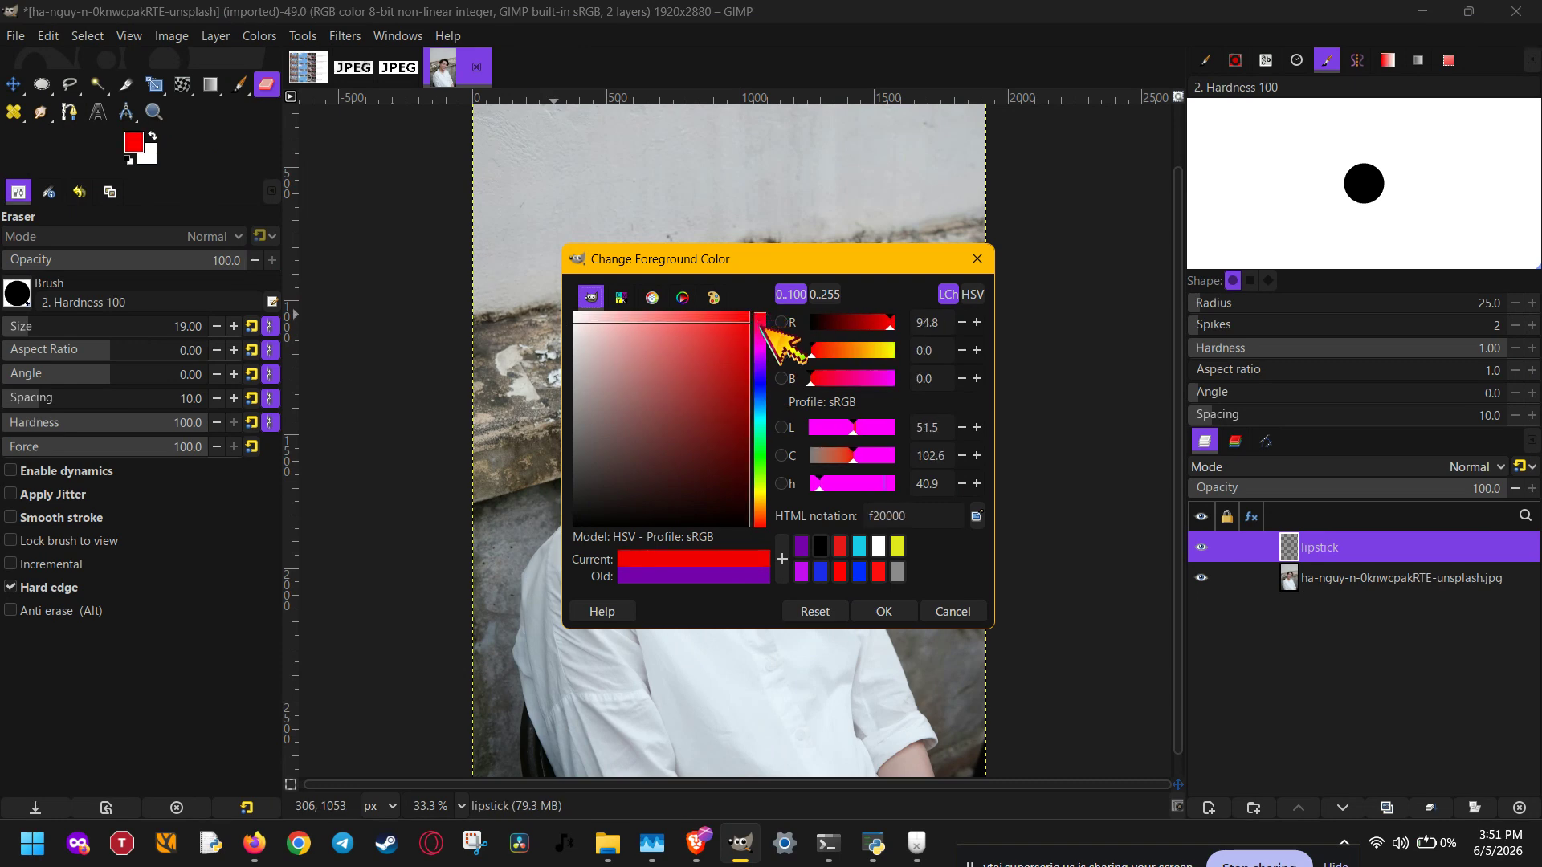
{"action": "left_click_drag", "start_coordinate": [763, 326], "coordinate": [768, 337]}
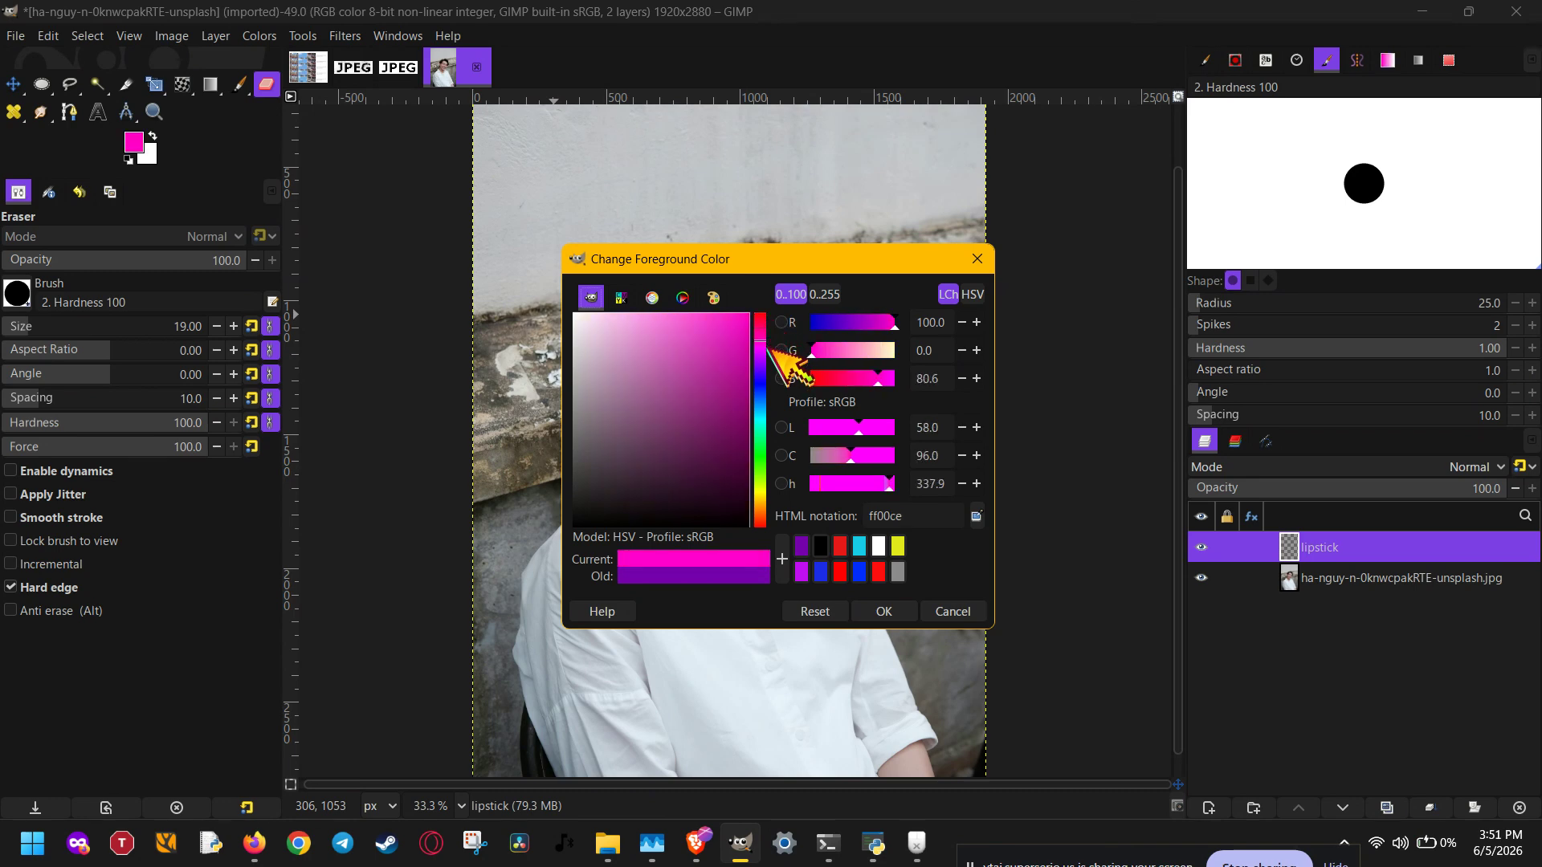
{"action": "left_click", "coordinate": [763, 353]}
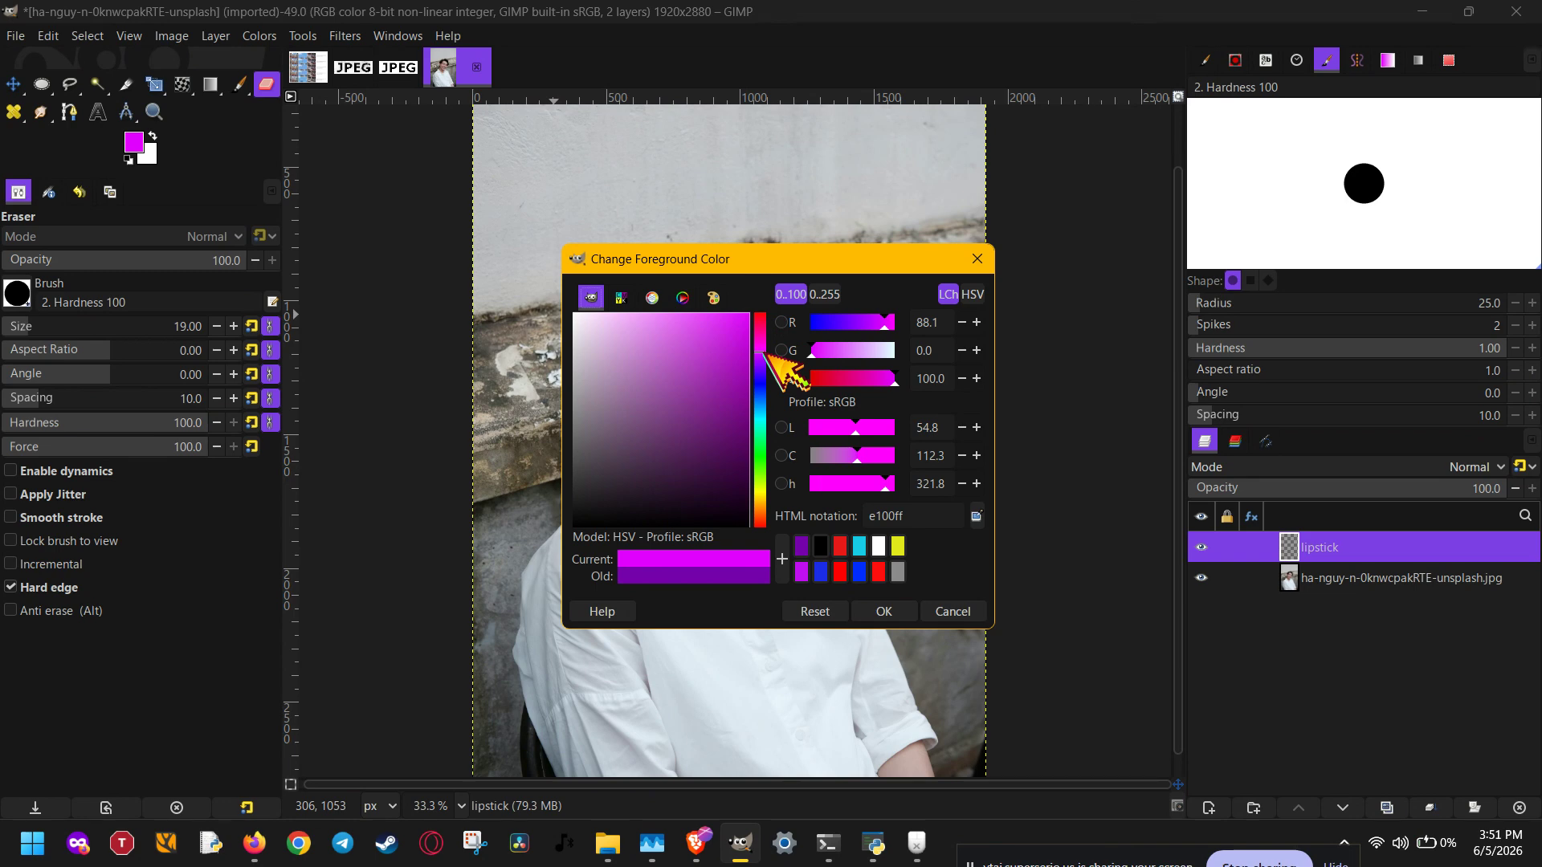
{"action": "left_click", "coordinate": [874, 608]}
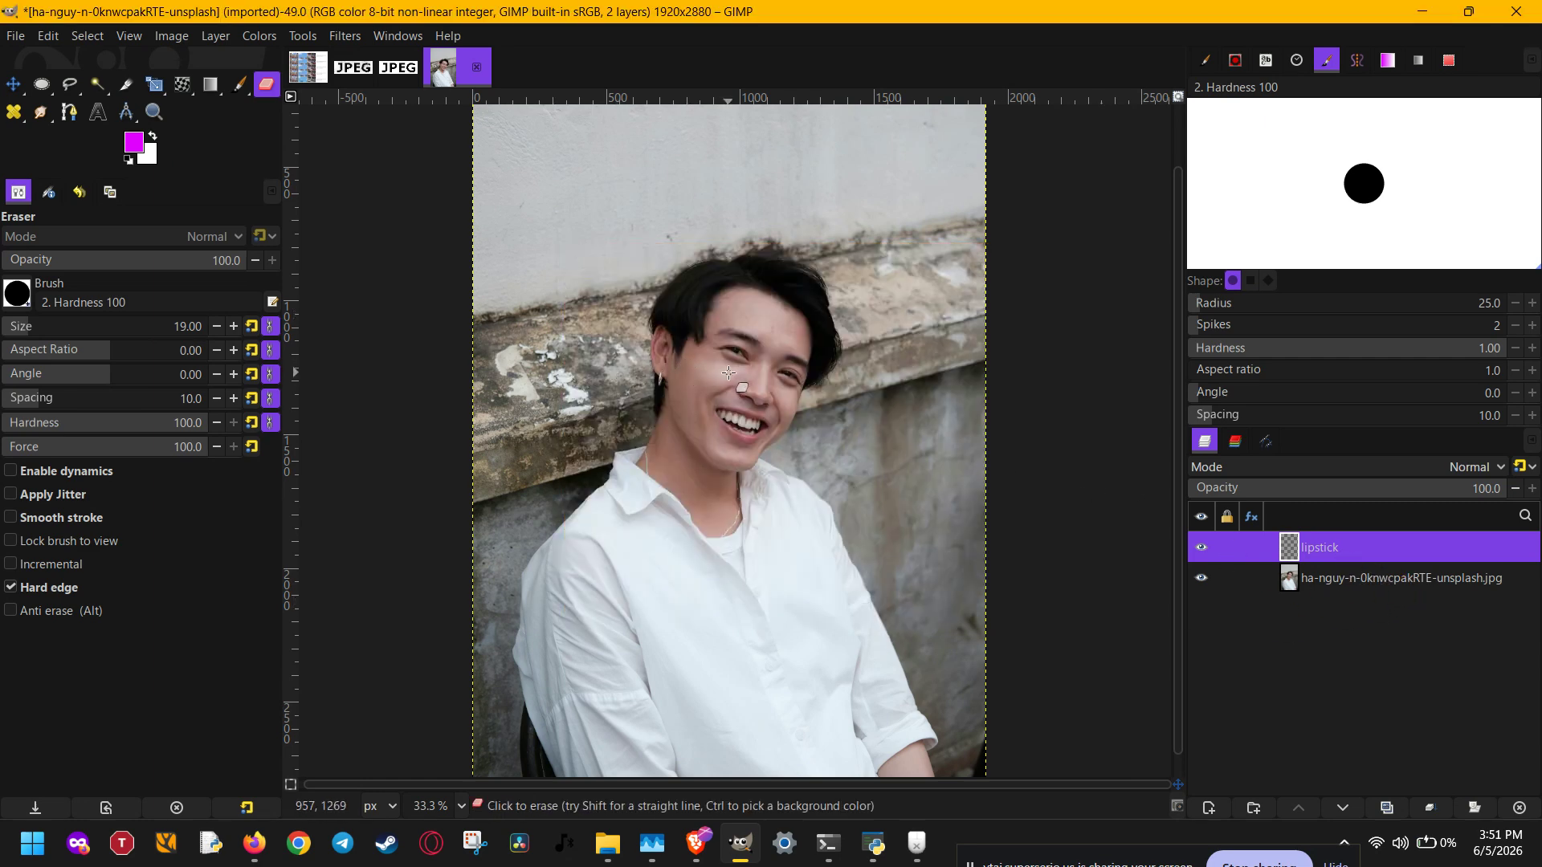
Step: Activate the Paintbrush tool and choose the soft 2. Hardness 050 brush
{"action": "key", "text": "p"}
{"action": "scroll", "coordinate": [729, 372], "scroll_direction": "up", "scroll_amount": 3}
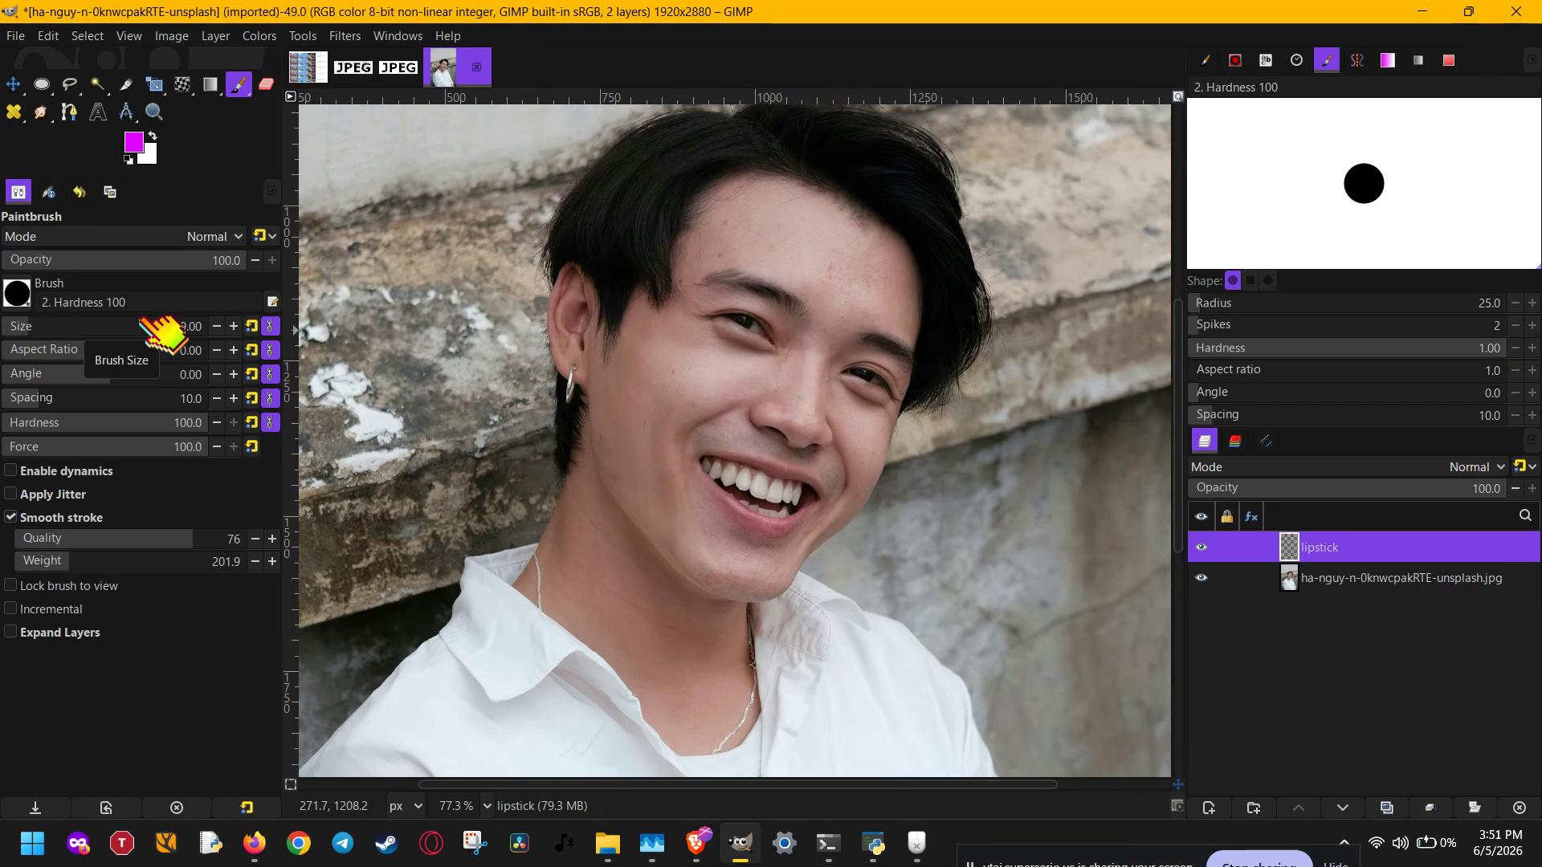
{"action": "left_click", "coordinate": [16, 294]}
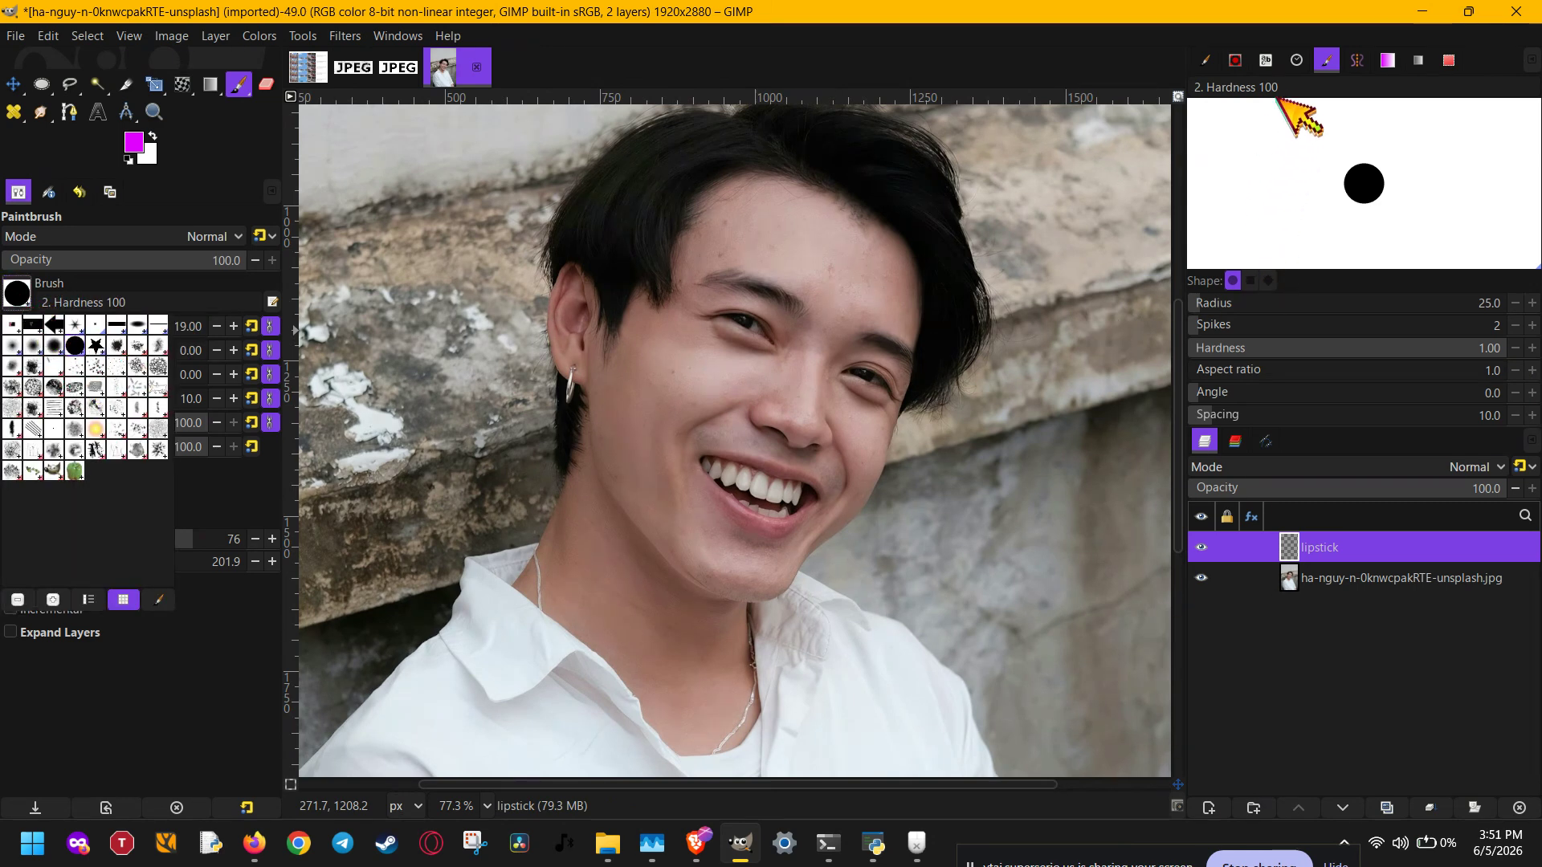
{"action": "left_click", "coordinate": [1230, 66]}
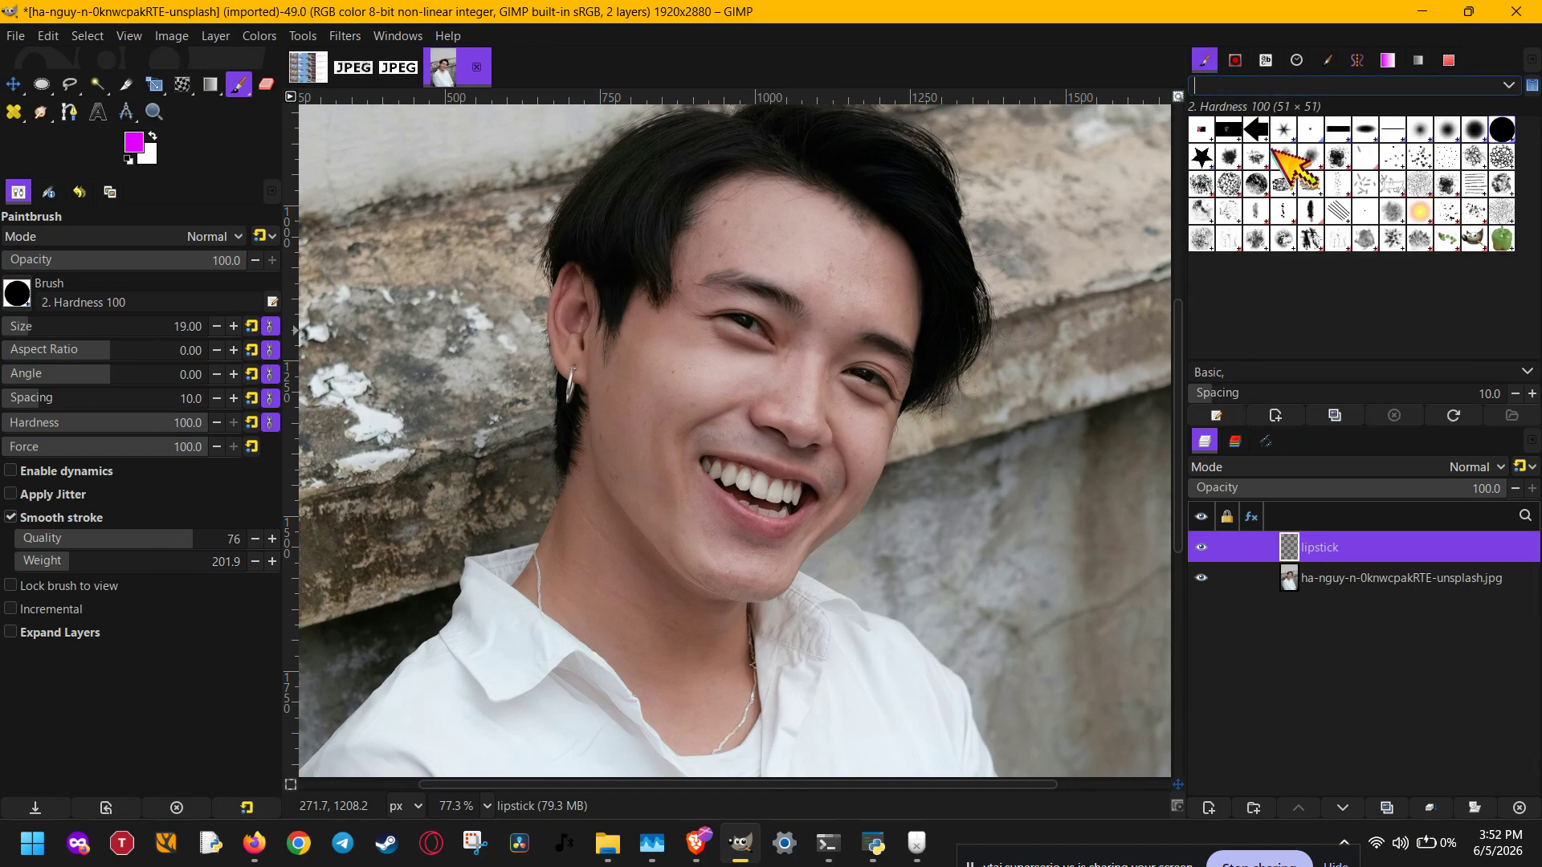
{"action": "left_click", "coordinate": [1423, 128]}
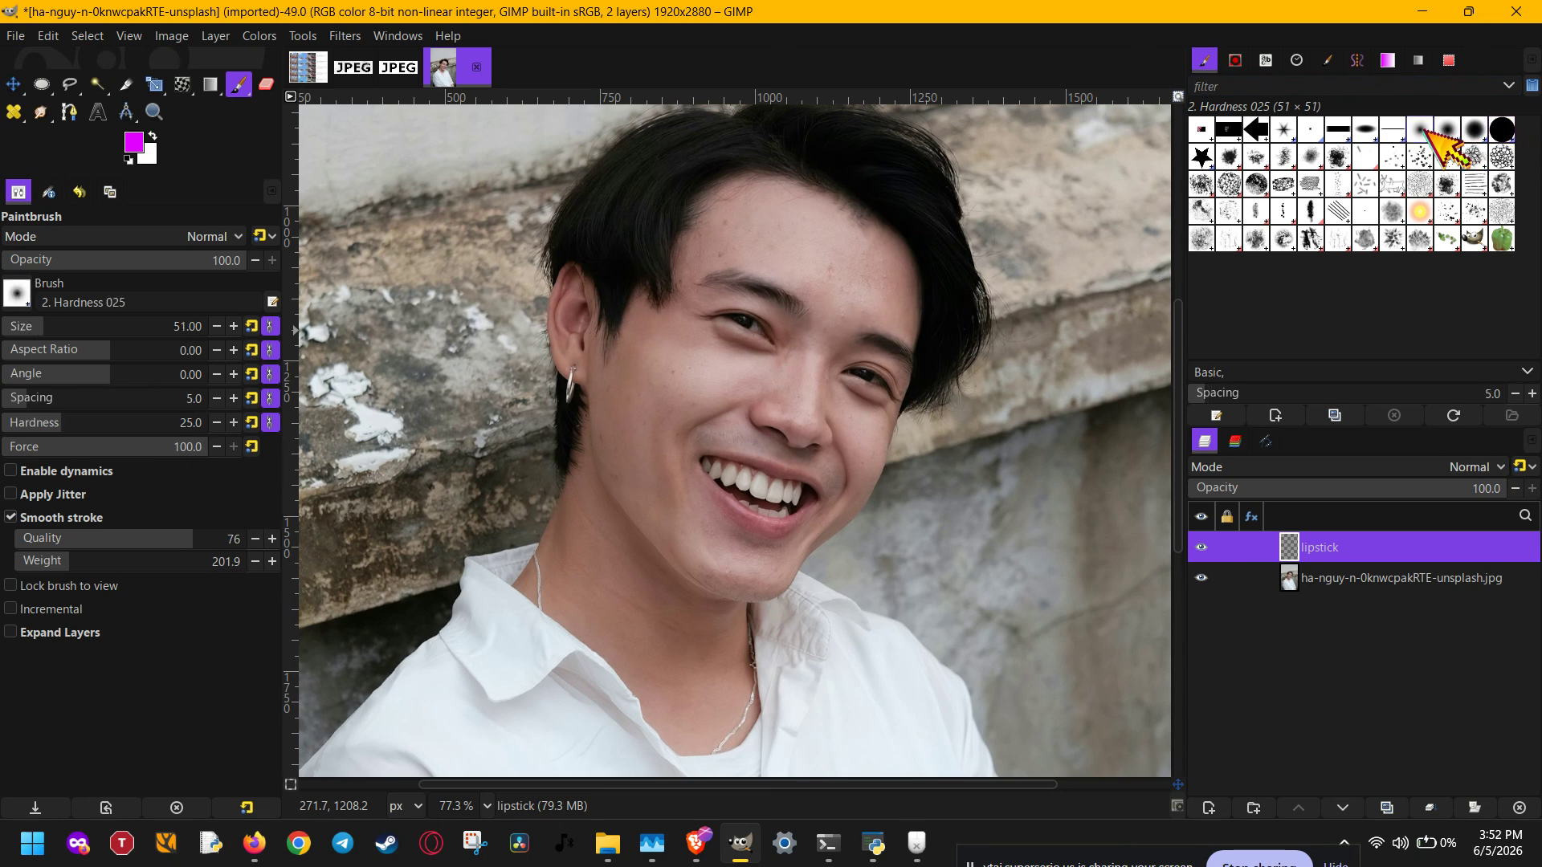
{"action": "left_click", "coordinate": [1448, 129]}
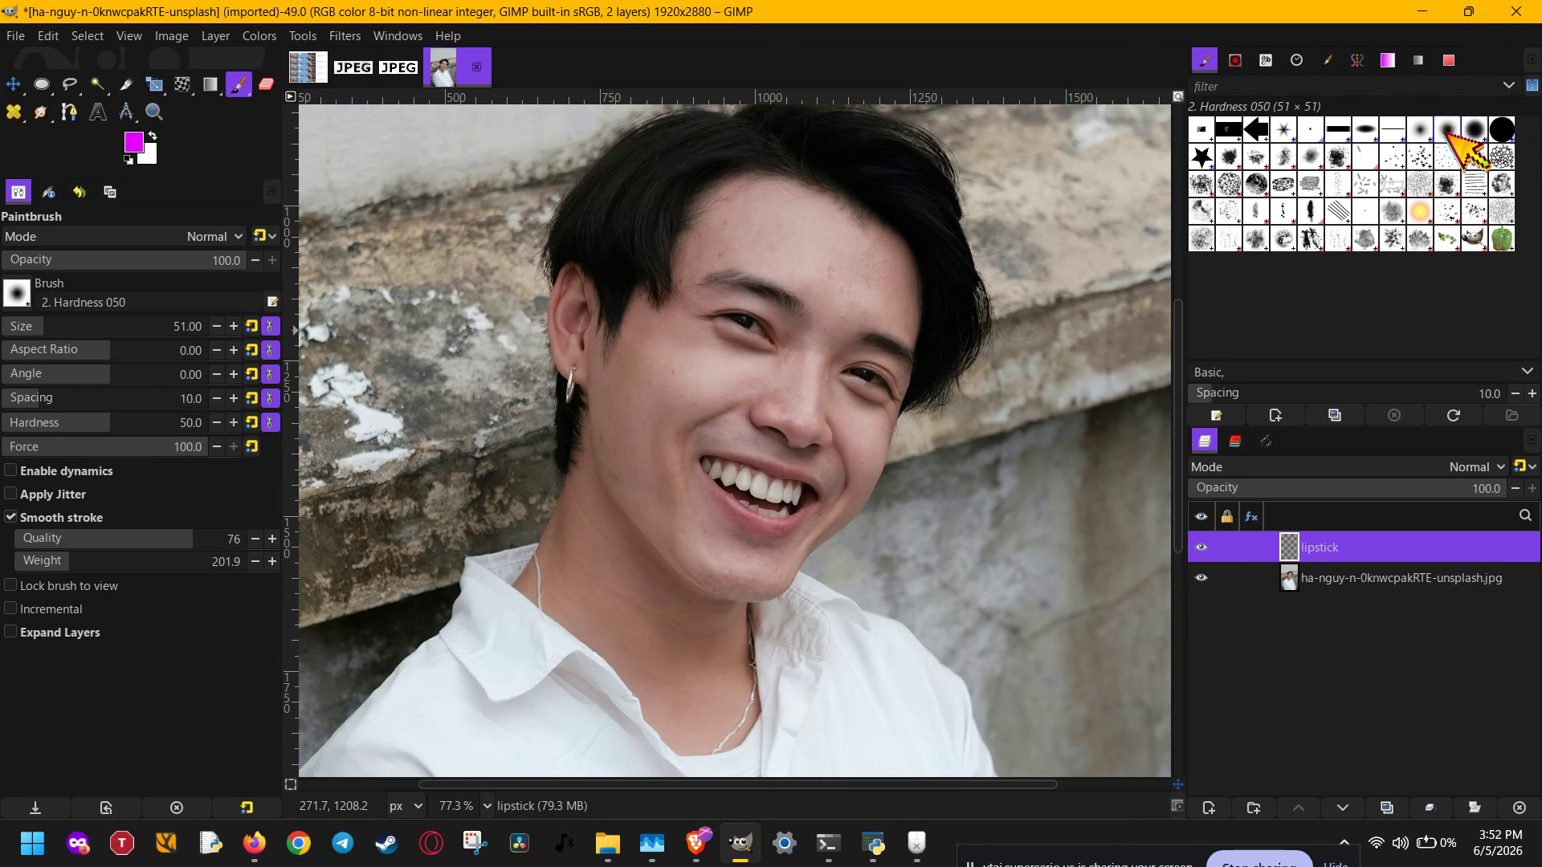
Step: Set the brush size to 12 and paint a closed magenta outline around the lips on the lipstick layer
{"action": "scroll", "coordinate": [731, 504], "scroll_direction": "up", "scroll_amount": 5}
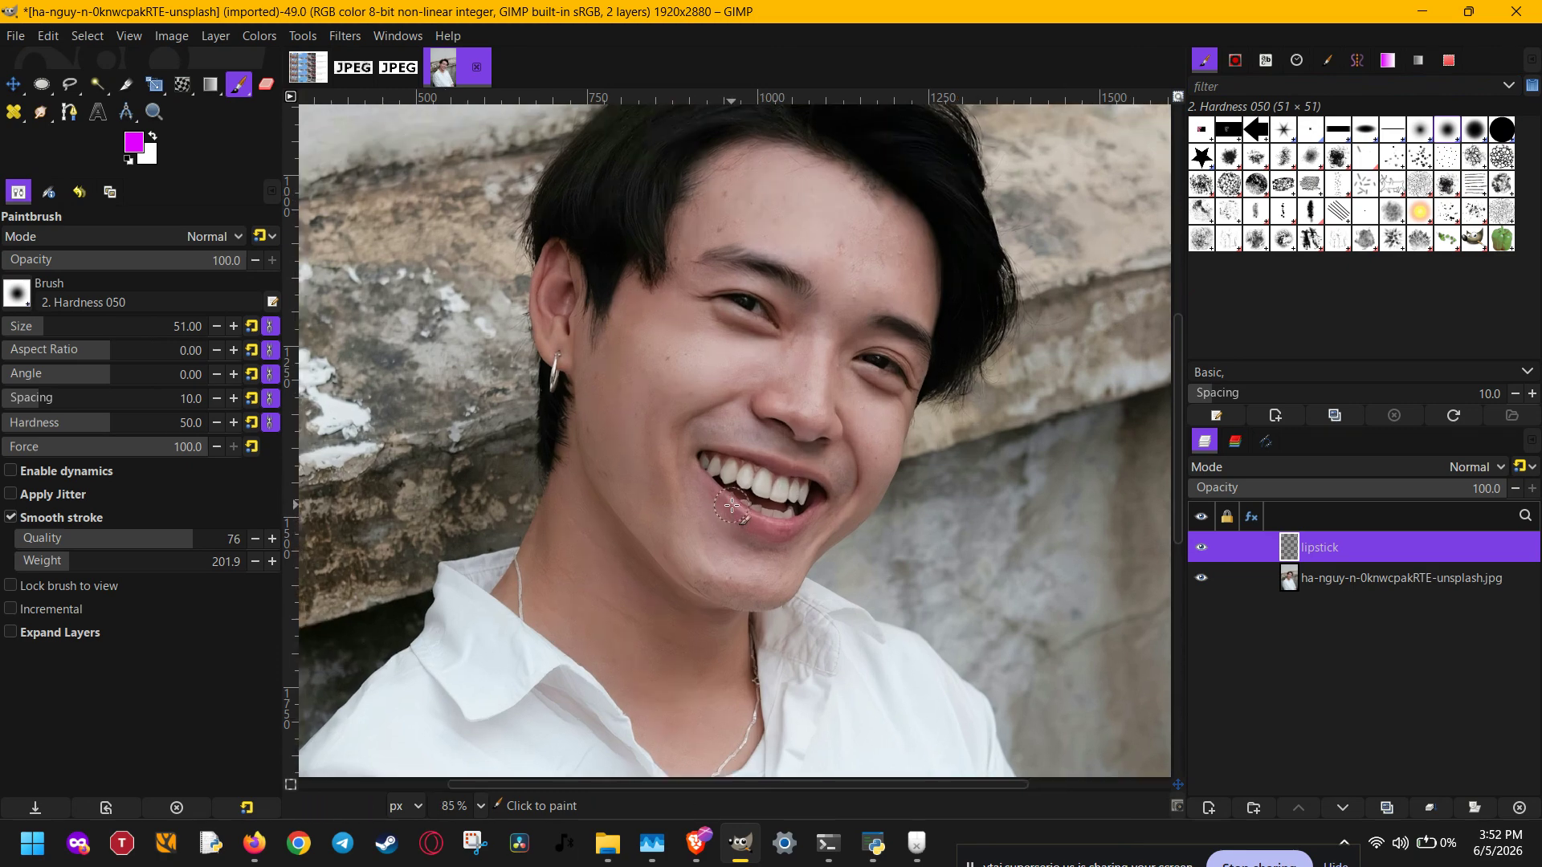
{"action": "scroll", "coordinate": [731, 504], "scroll_direction": "up", "scroll_amount": 3}
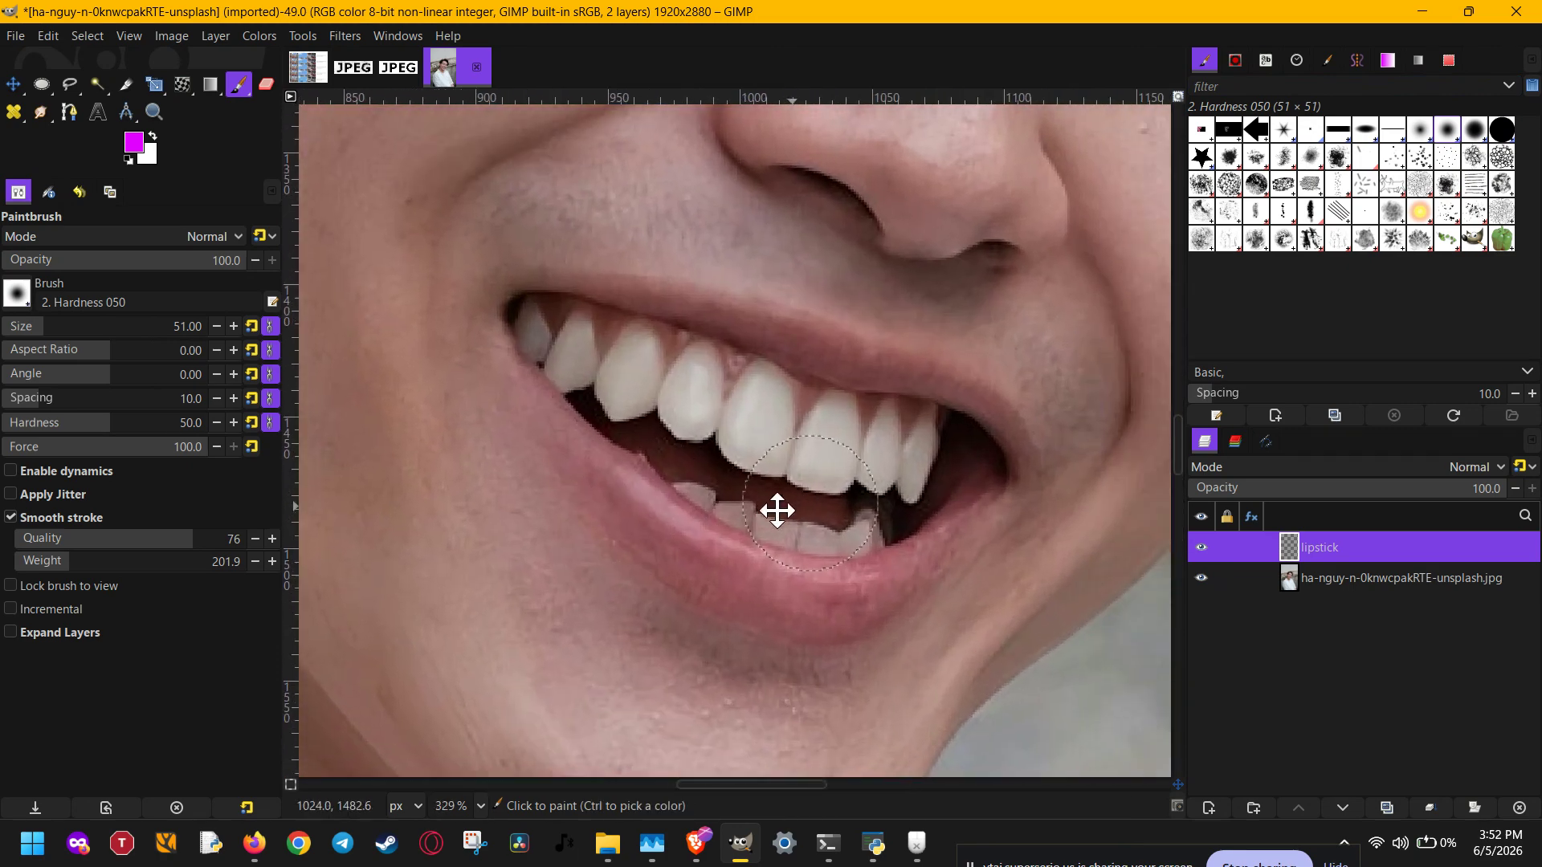
{"action": "scroll", "coordinate": [763, 515], "scroll_direction": "up", "scroll_amount": 2}
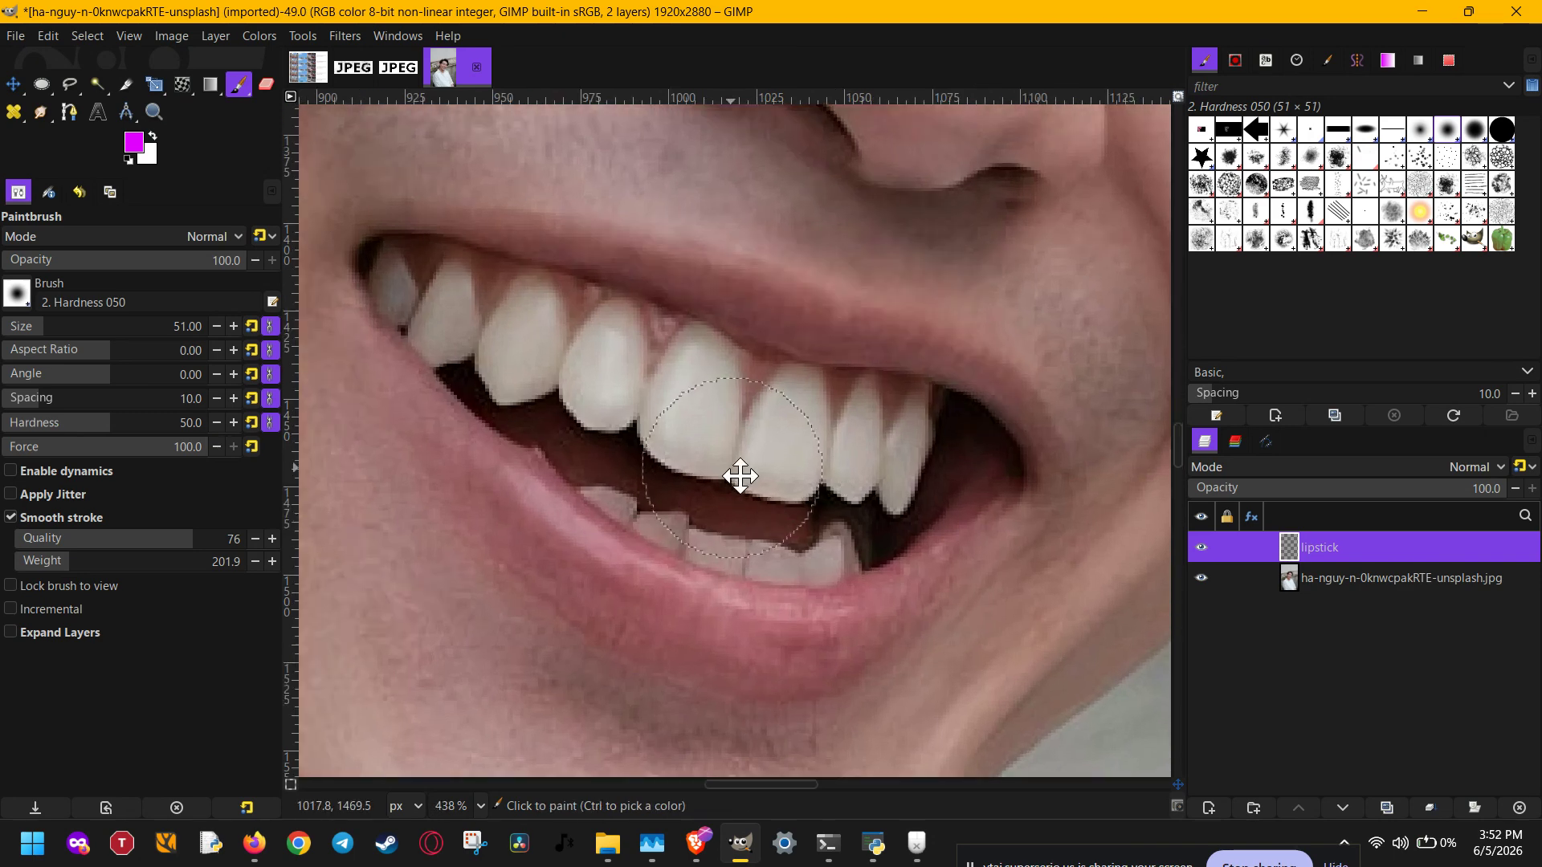
{"action": "left_click_drag", "start_coordinate": [740, 475], "coordinate": [782, 505]}
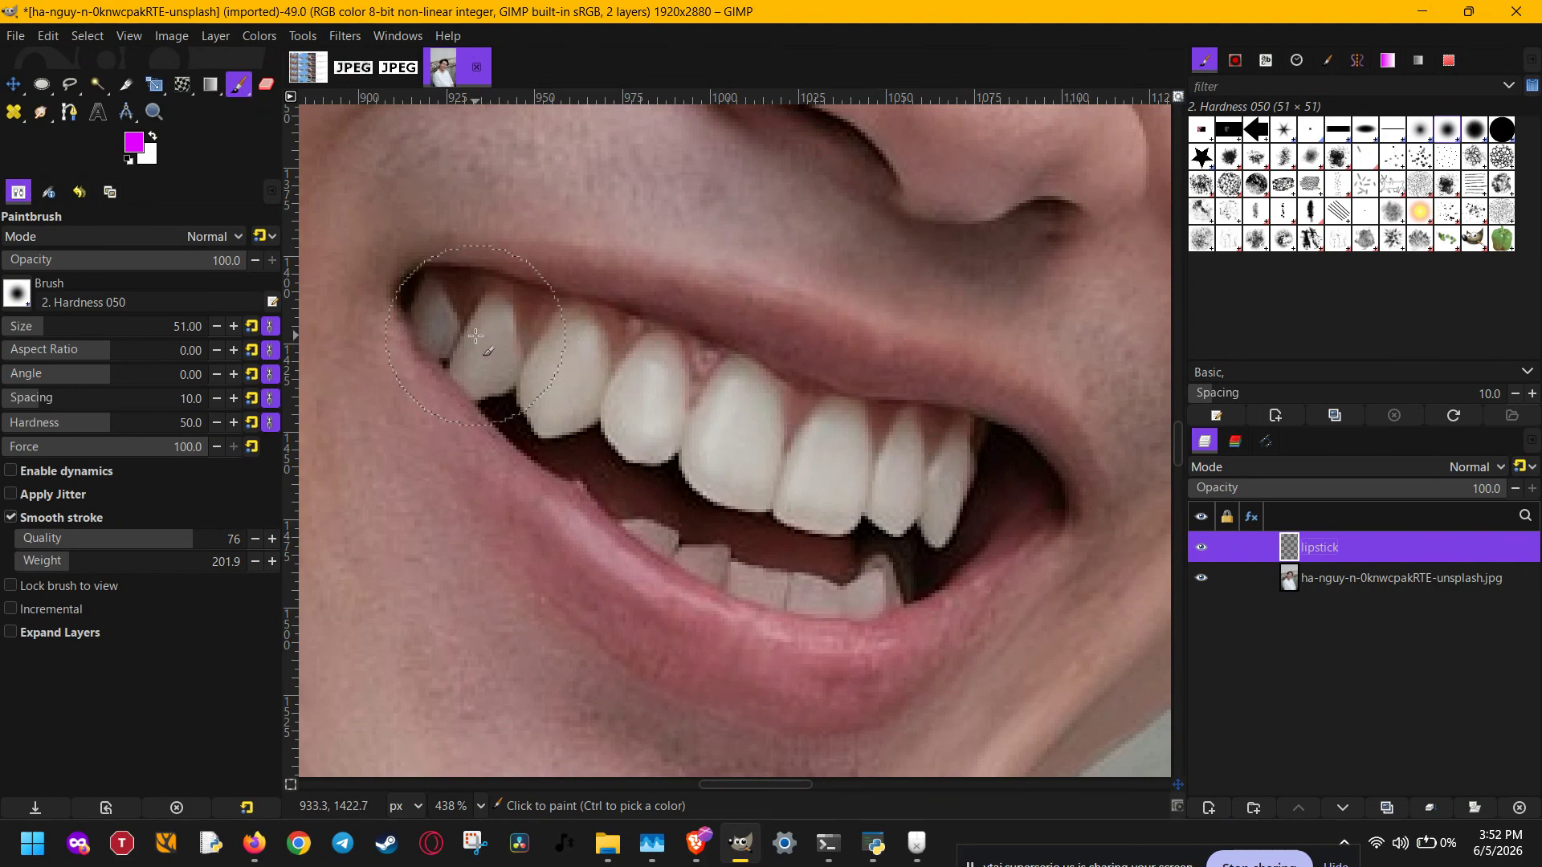
{"action": "left_click", "coordinate": [29, 328]}
{"action": "mouse_move", "coordinate": [411, 287]}
{"action": "left_mouse_down"}
{"action": "mouse_move", "coordinate": [472, 257]}
{"action": "mouse_move", "coordinate": [532, 260]}
{"action": "mouse_move", "coordinate": [807, 320]}
{"action": "mouse_move", "coordinate": [987, 374]}
{"action": "mouse_move", "coordinate": [1086, 475]}
{"action": "mouse_move", "coordinate": [916, 663]}
{"action": "mouse_move", "coordinate": [835, 715]}
{"action": "mouse_move", "coordinate": [715, 700]}
{"action": "mouse_move", "coordinate": [608, 647]}
{"action": "mouse_move", "coordinate": [465, 475]}
{"action": "mouse_move", "coordinate": [408, 282]}
{"action": "left_mouse_up"}
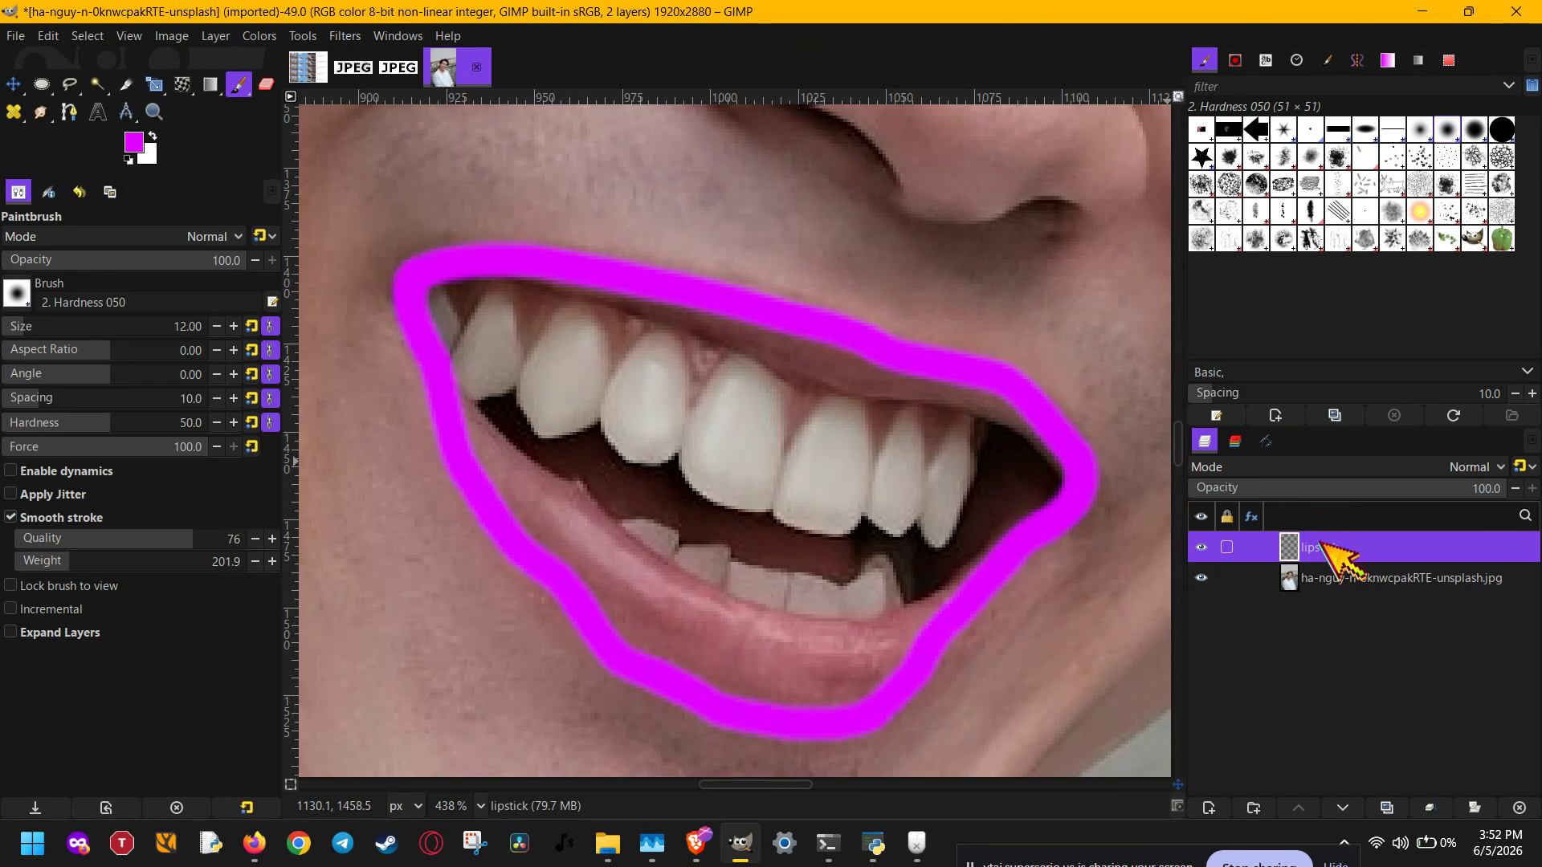
Step: Lower the lipstick layer's opacity to 21 and paint in the upper and lower lips inside the outline
{"action": "left_click_drag", "start_coordinate": [1411, 487], "coordinate": [1237, 490]}
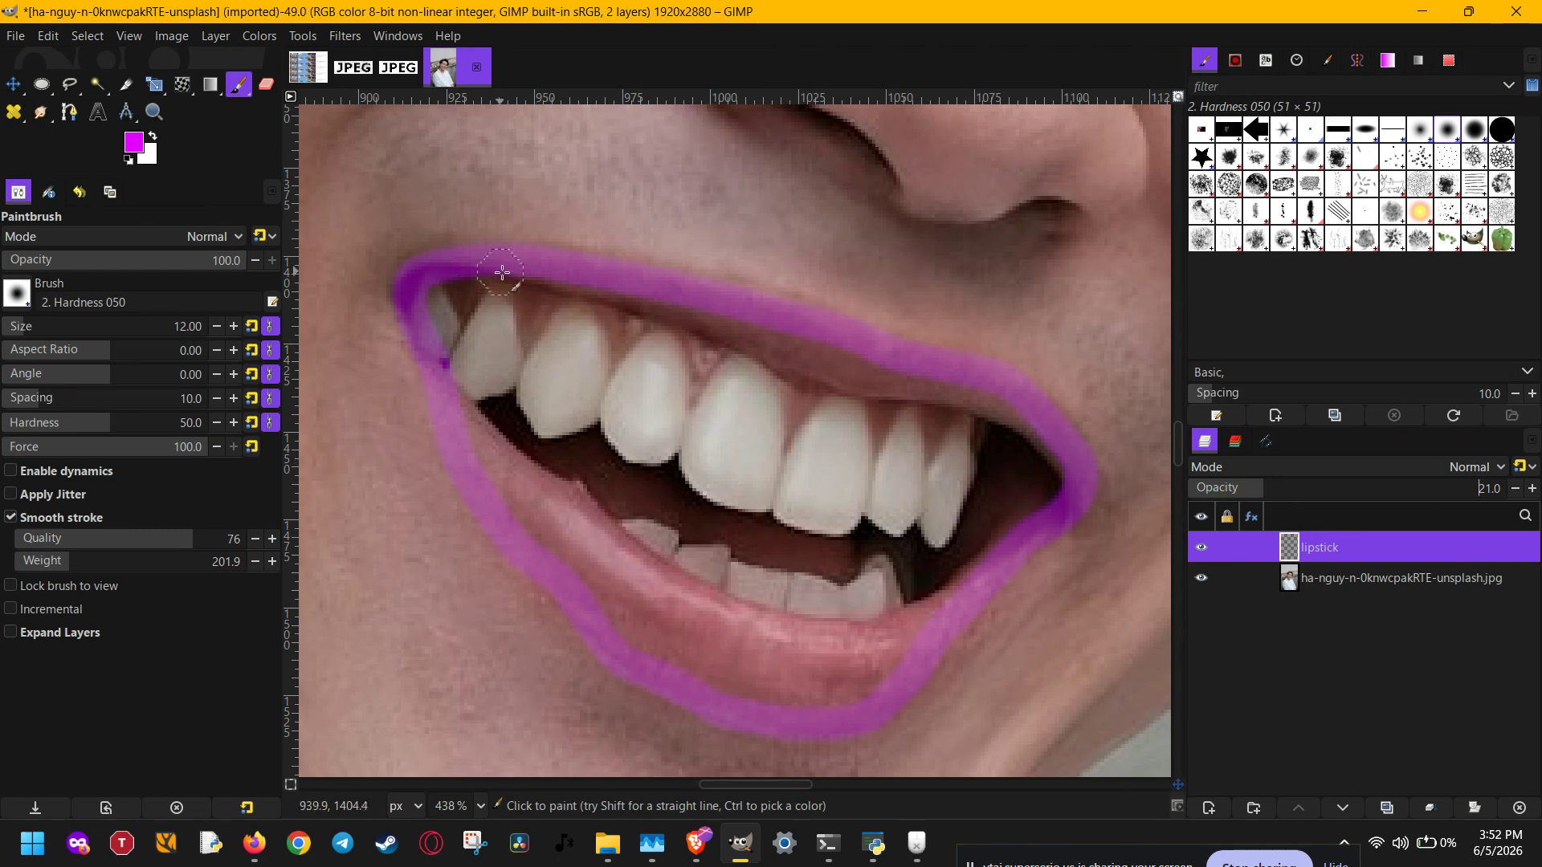
{"action": "mouse_move", "coordinate": [634, 299]}
{"action": "left_mouse_down"}
{"action": "mouse_move", "coordinate": [1022, 423]}
{"action": "mouse_move", "coordinate": [878, 372]}
{"action": "left_mouse_up"}
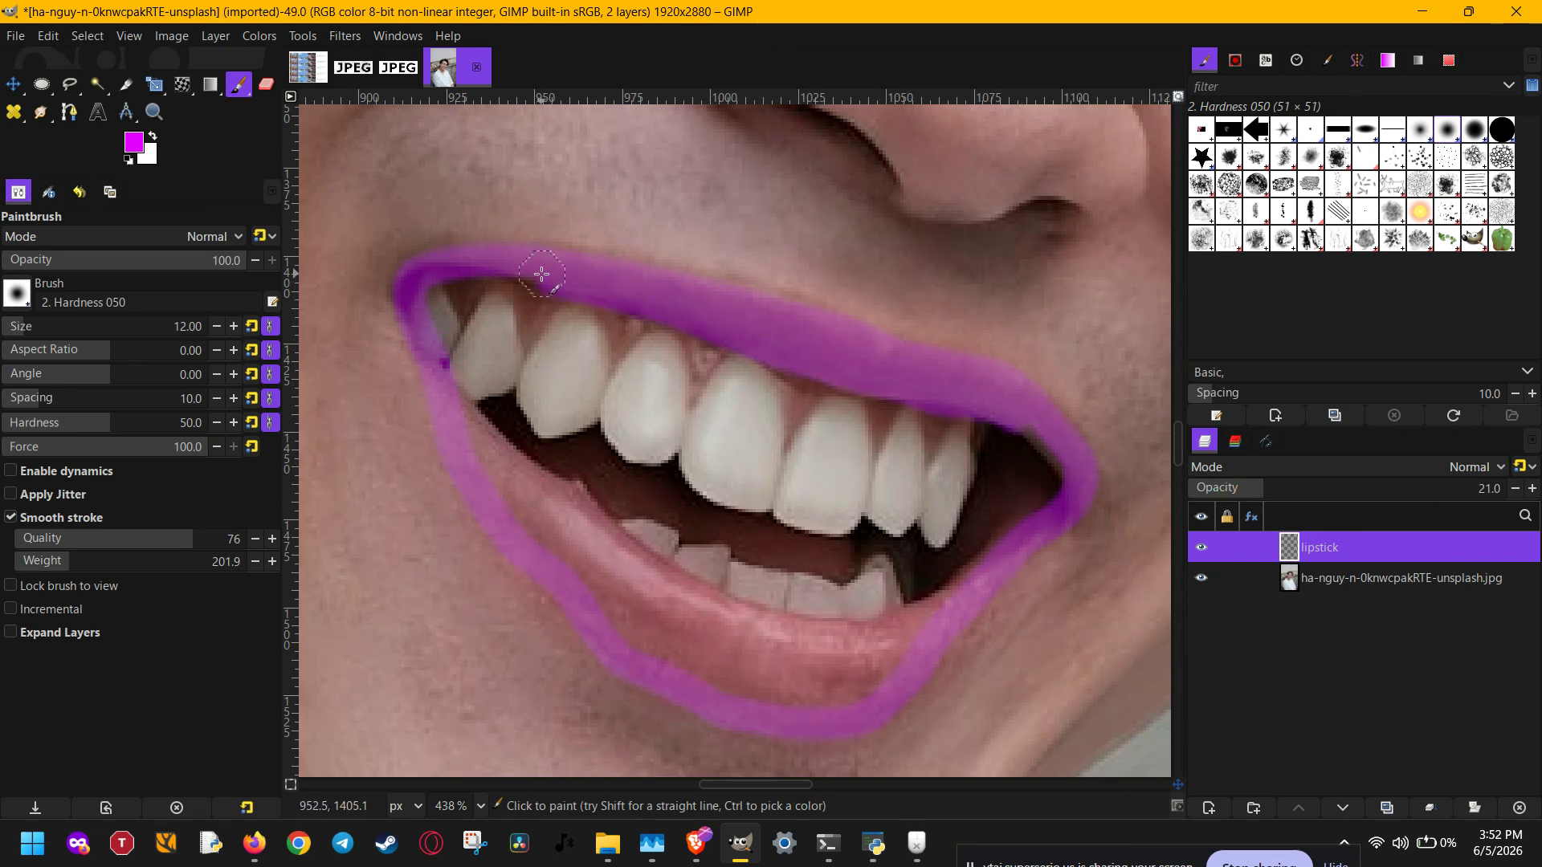
{"action": "left_click_drag", "start_coordinate": [488, 434], "coordinate": [588, 508]}
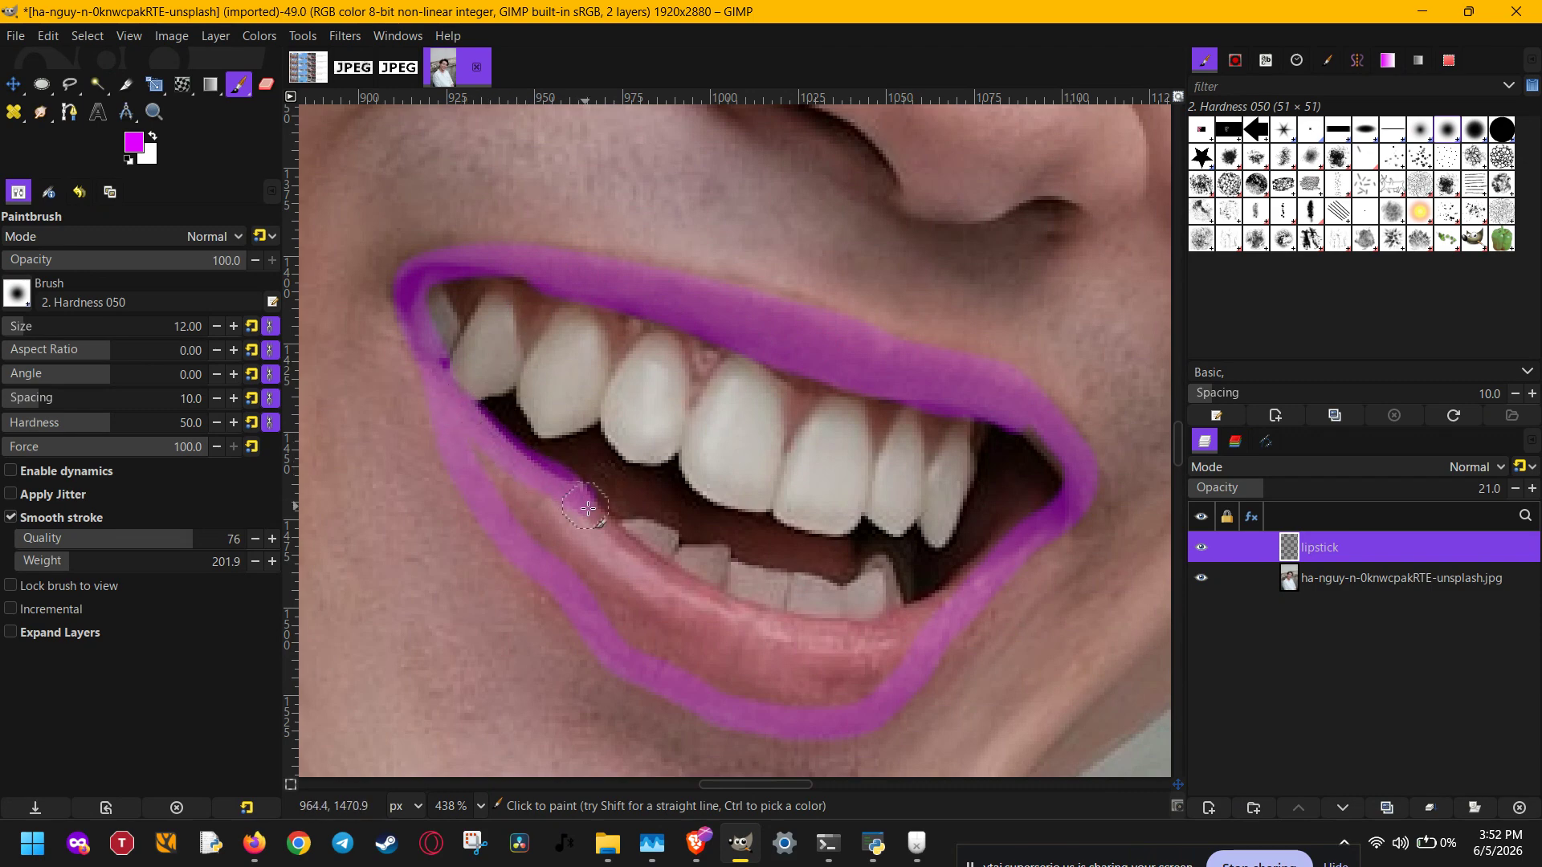
{"action": "left_click_drag", "start_coordinate": [928, 602], "coordinate": [986, 573]}
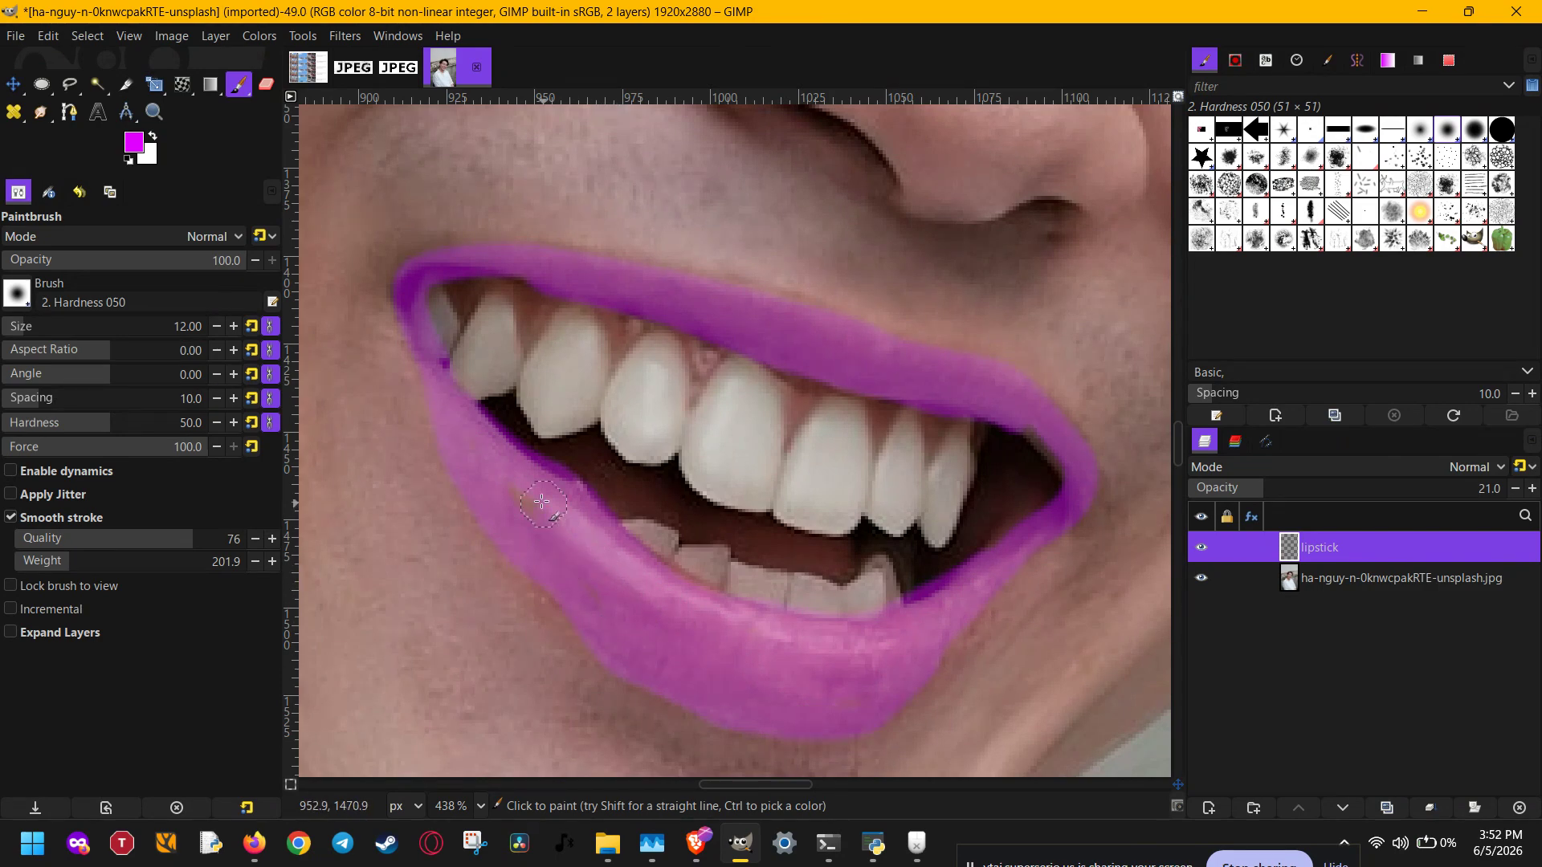
Step: Erase the magenta paint that spills over the teeth and the inner mouth edges along both lips
{"action": "key", "text": "shift+e"}
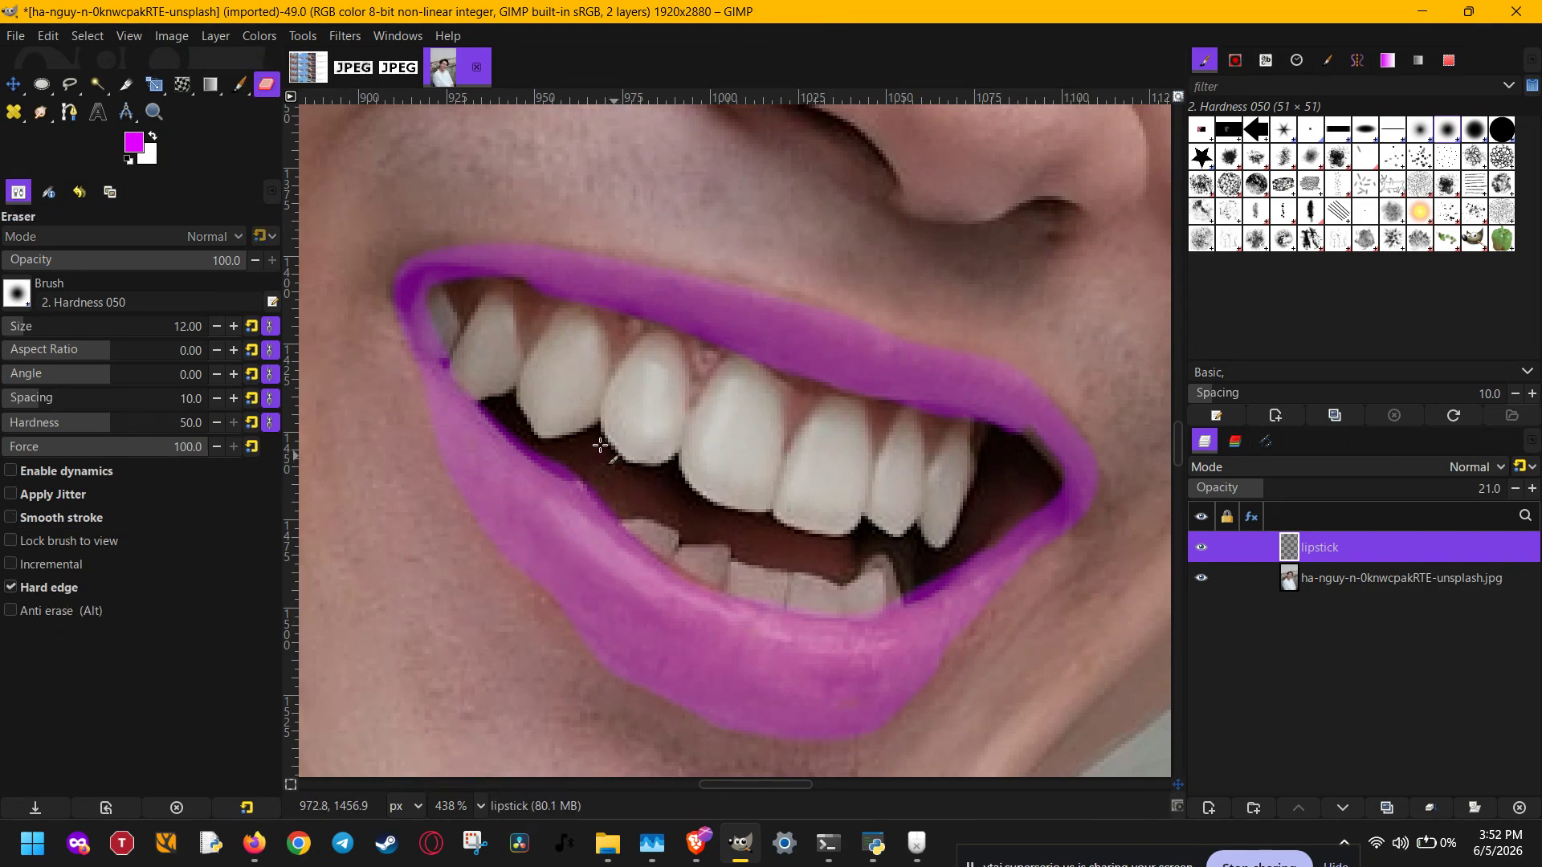
{"action": "left_click_drag", "start_coordinate": [511, 417], "coordinate": [626, 506]}
{"action": "left_click_drag", "start_coordinate": [515, 310], "coordinate": [586, 318]}
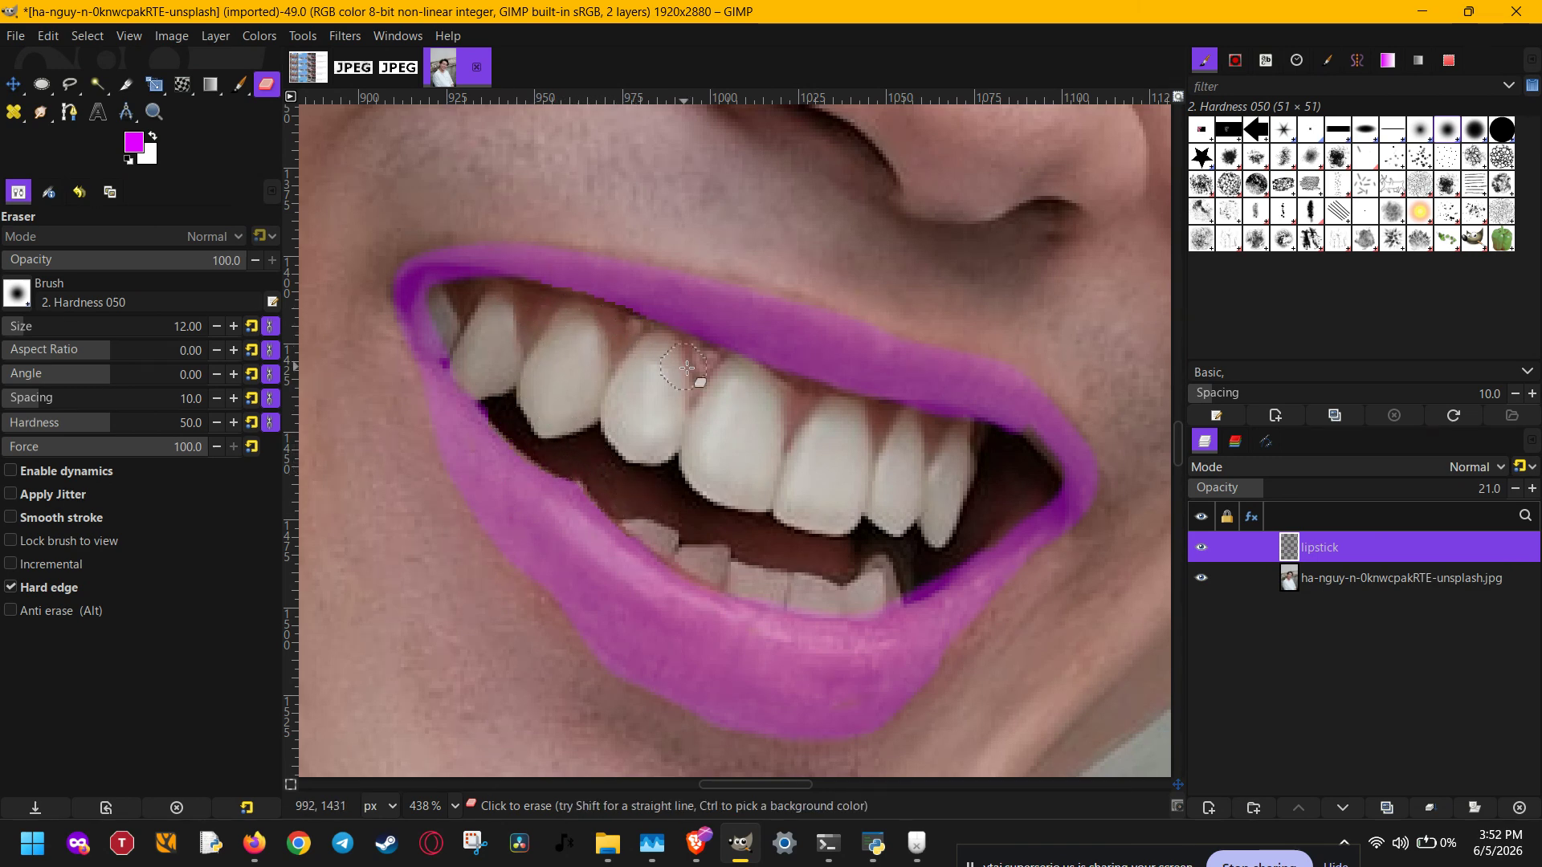
{"action": "left_click_drag", "start_coordinate": [977, 435], "coordinate": [928, 428]}
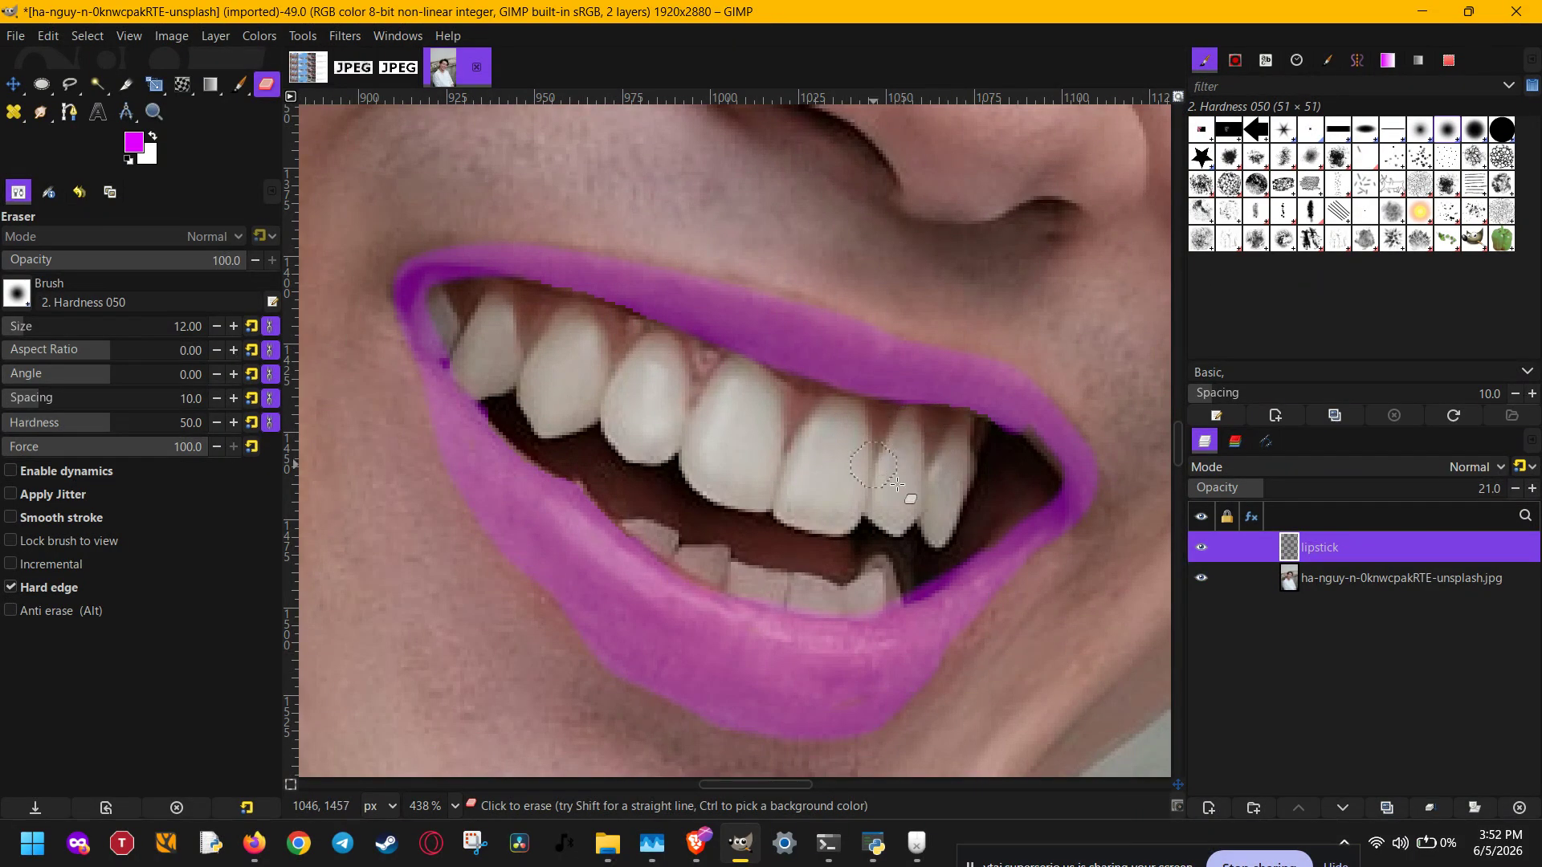
{"action": "left_click_drag", "start_coordinate": [881, 584], "coordinate": [959, 548]}
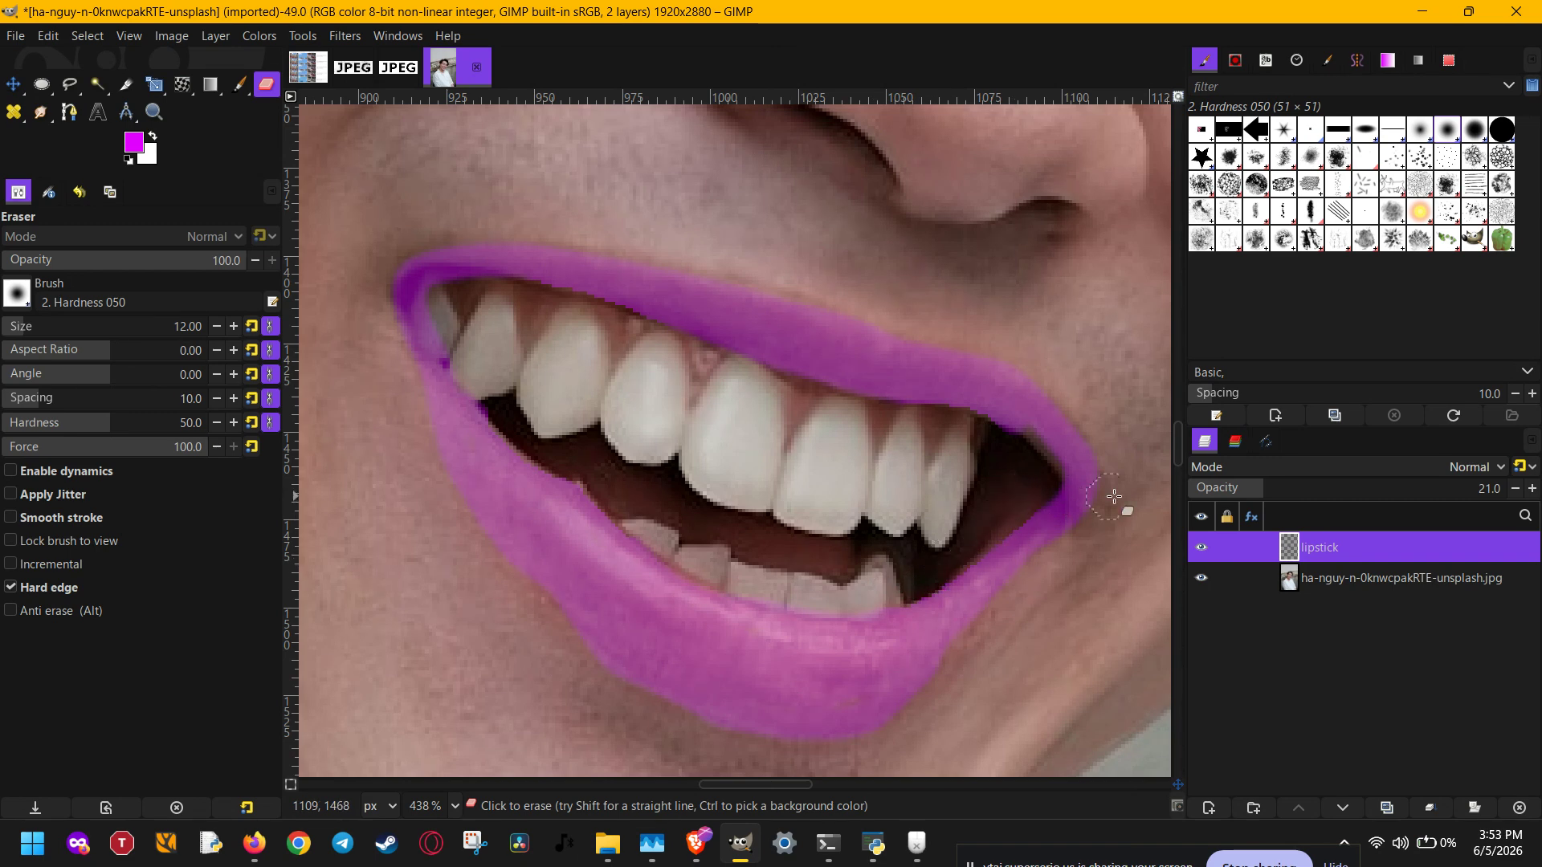
Step: Set the lipstick layer's opacity to 100 and its blend mode to Color erase
{"action": "left_click_drag", "start_coordinate": [1287, 489], "coordinate": [1441, 486]}
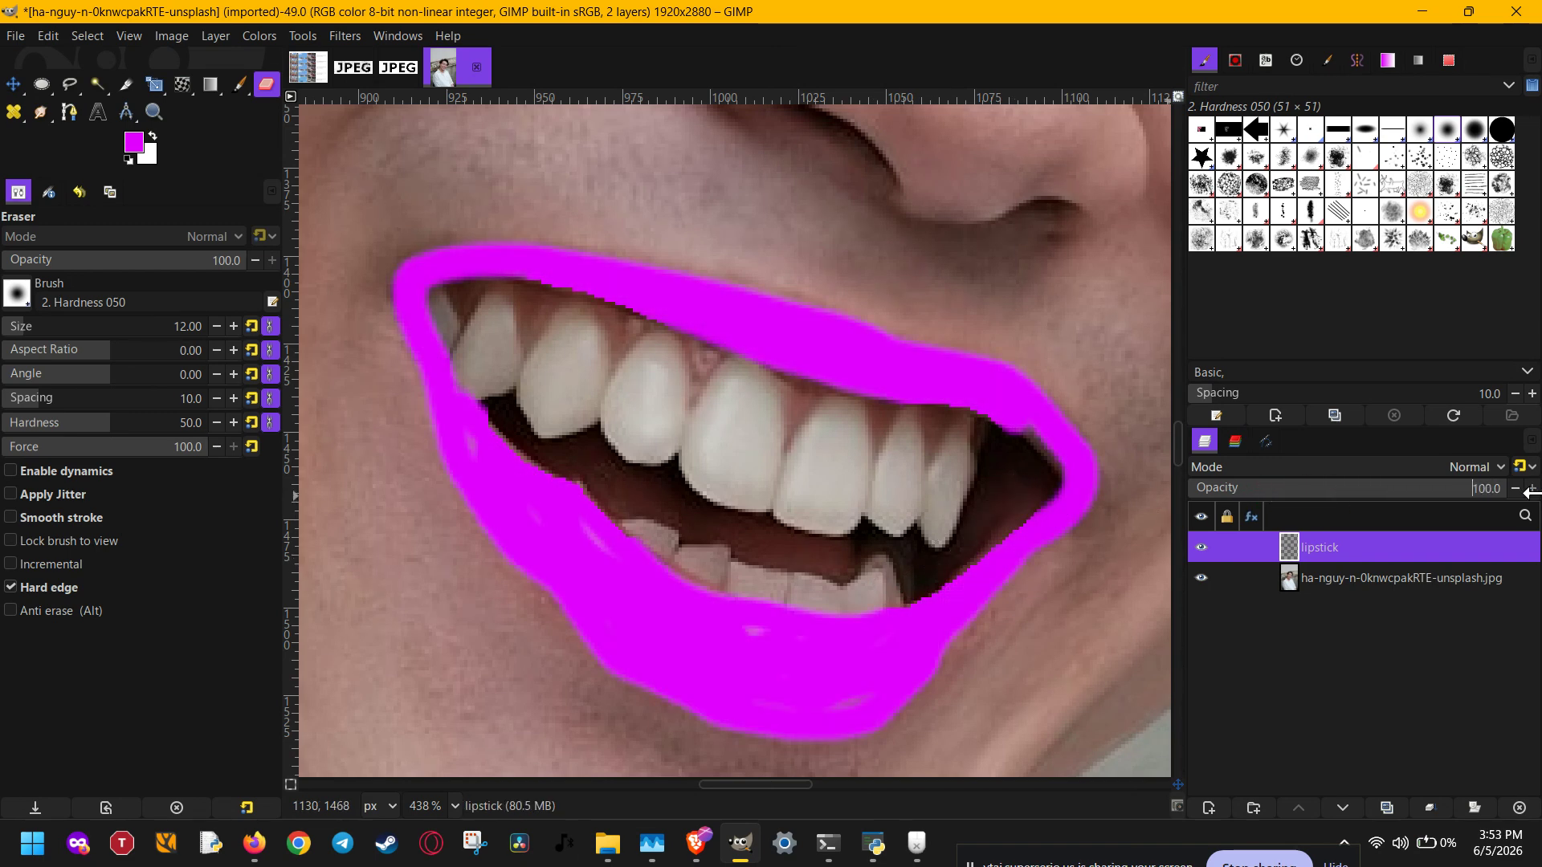
{"action": "left_click", "coordinate": [1432, 470]}
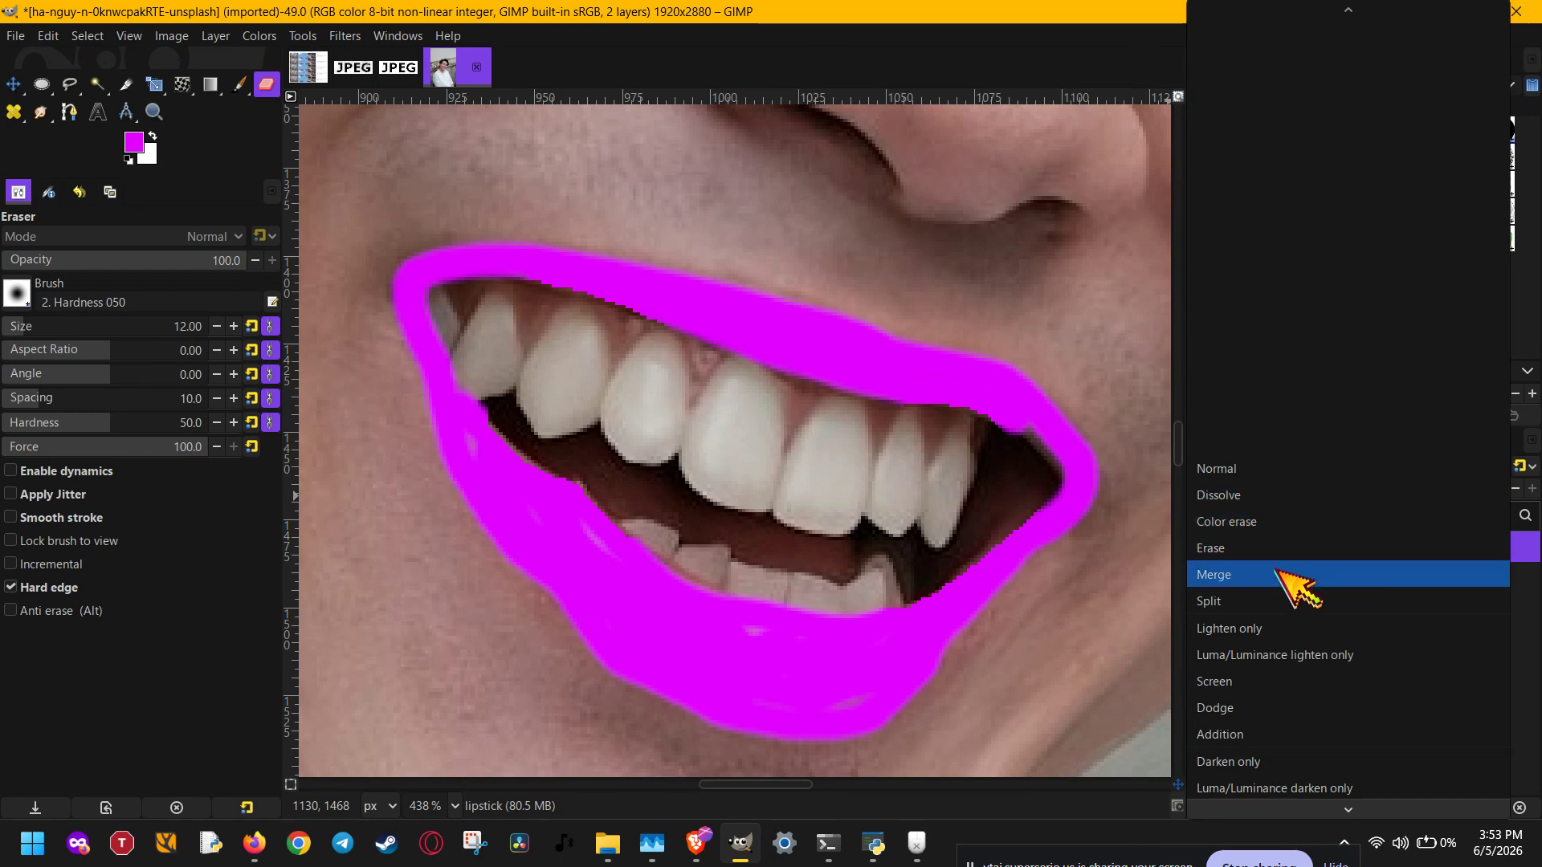
{"action": "scroll", "coordinate": [1401, 586], "scroll_direction": "down", "scroll_amount": 3}
{"action": "left_click", "coordinate": [1277, 415]}
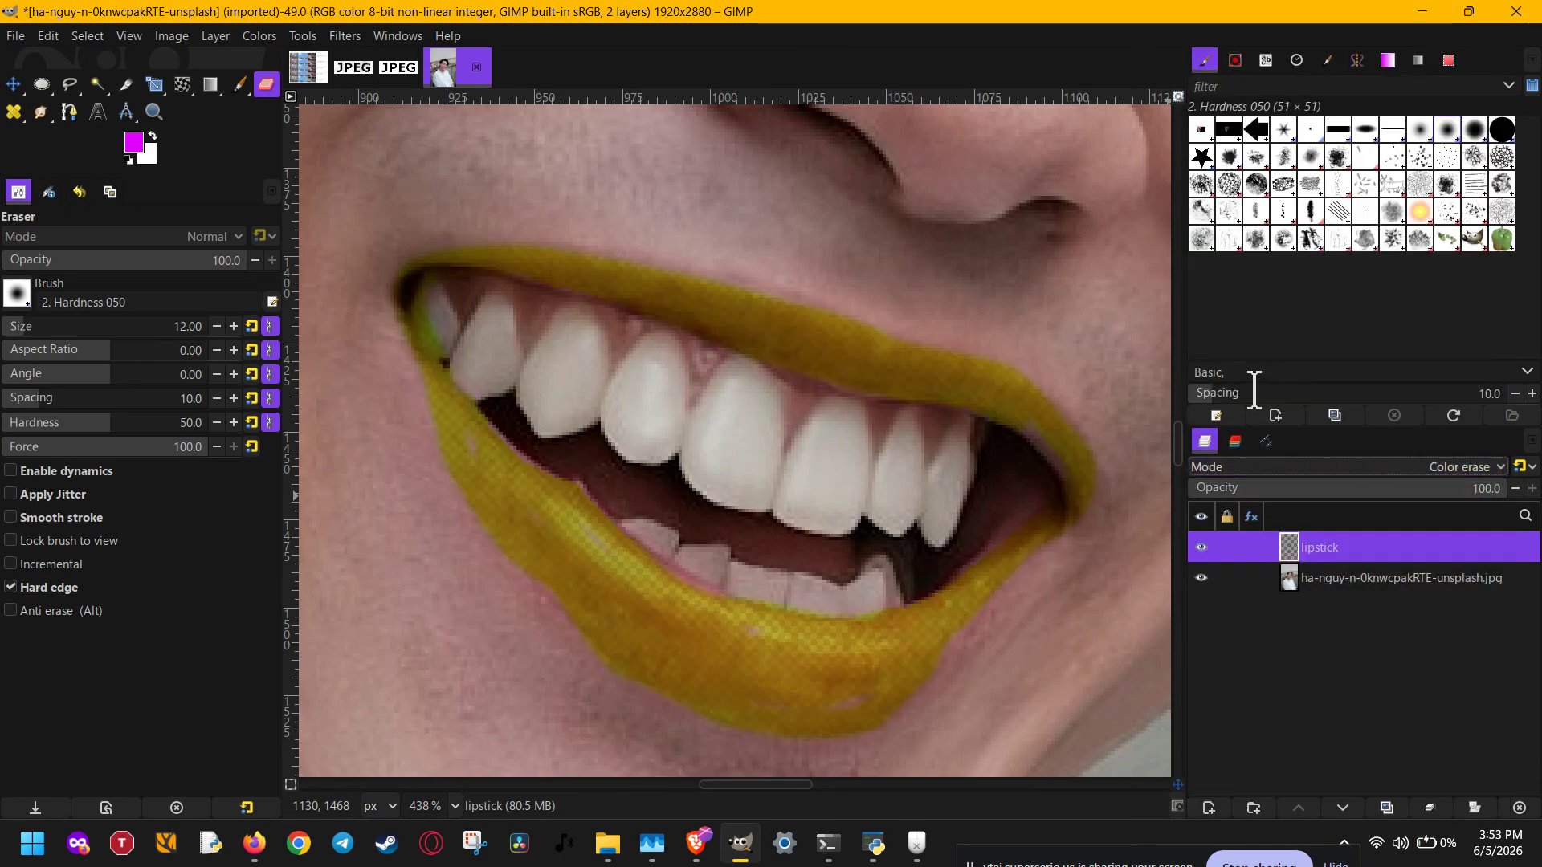
Step: Try successive blend modes on the lipstick layer, including Split, Addition, Overlay, Linear light and Grain merge, and settle on HSV Hue
{"action": "key", "text": "Down"}
{"action": "key", "text": "Down"}
{"action": "key", "text": "Down"}
{"action": "key", "text": "Down"}
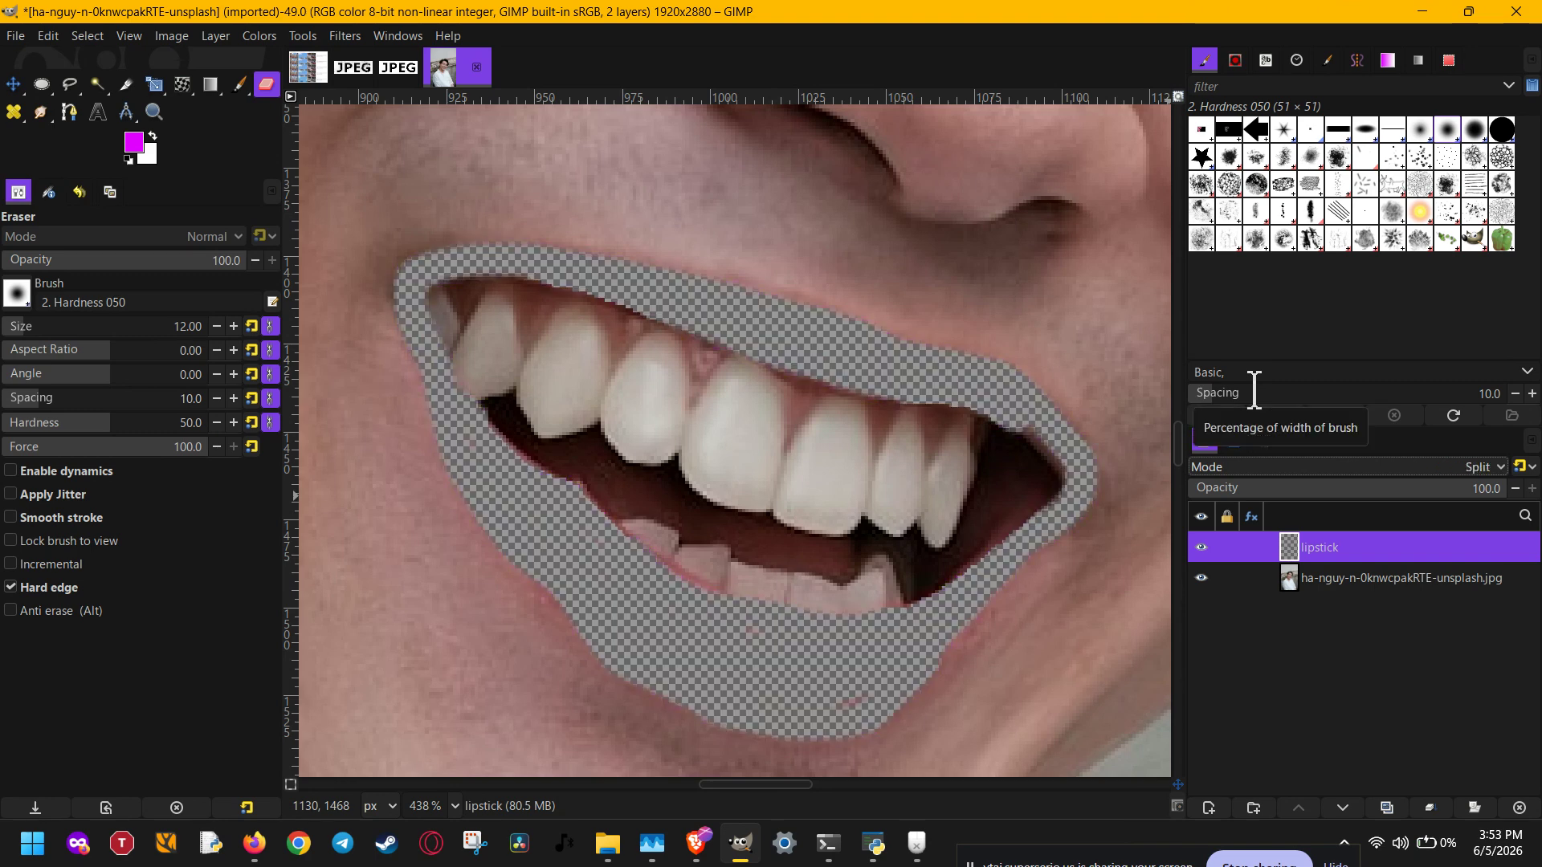
{"action": "key", "text": "Down"}
{"action": "key", "text": "Down"}
{"action": "key", "text": "Down"}
{"action": "key", "text": "Down"}
{"action": "key", "text": "Down"}
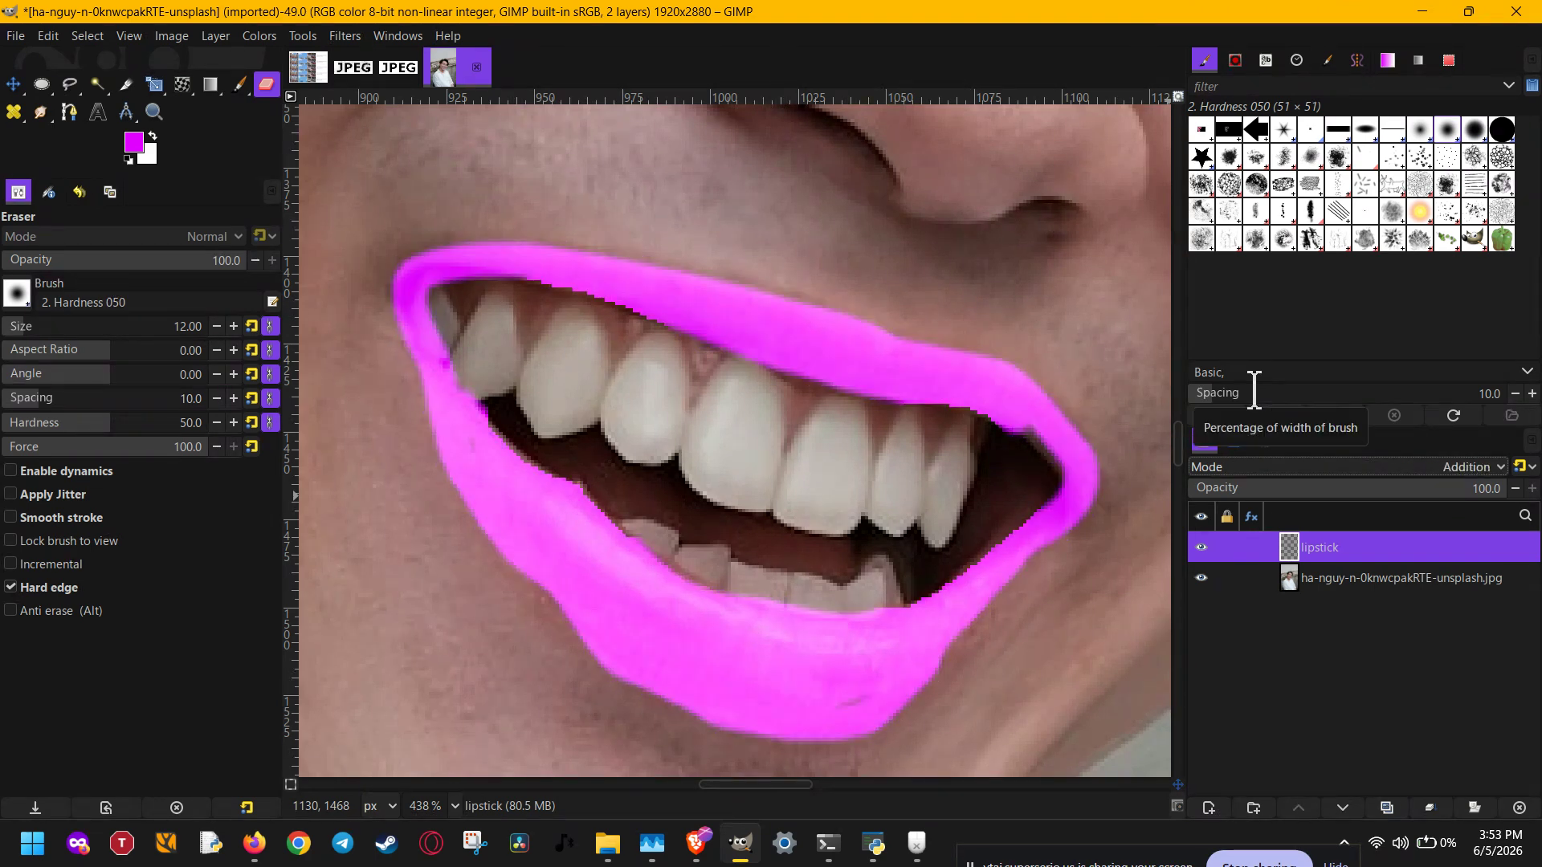
{"action": "key", "text": "Up"}
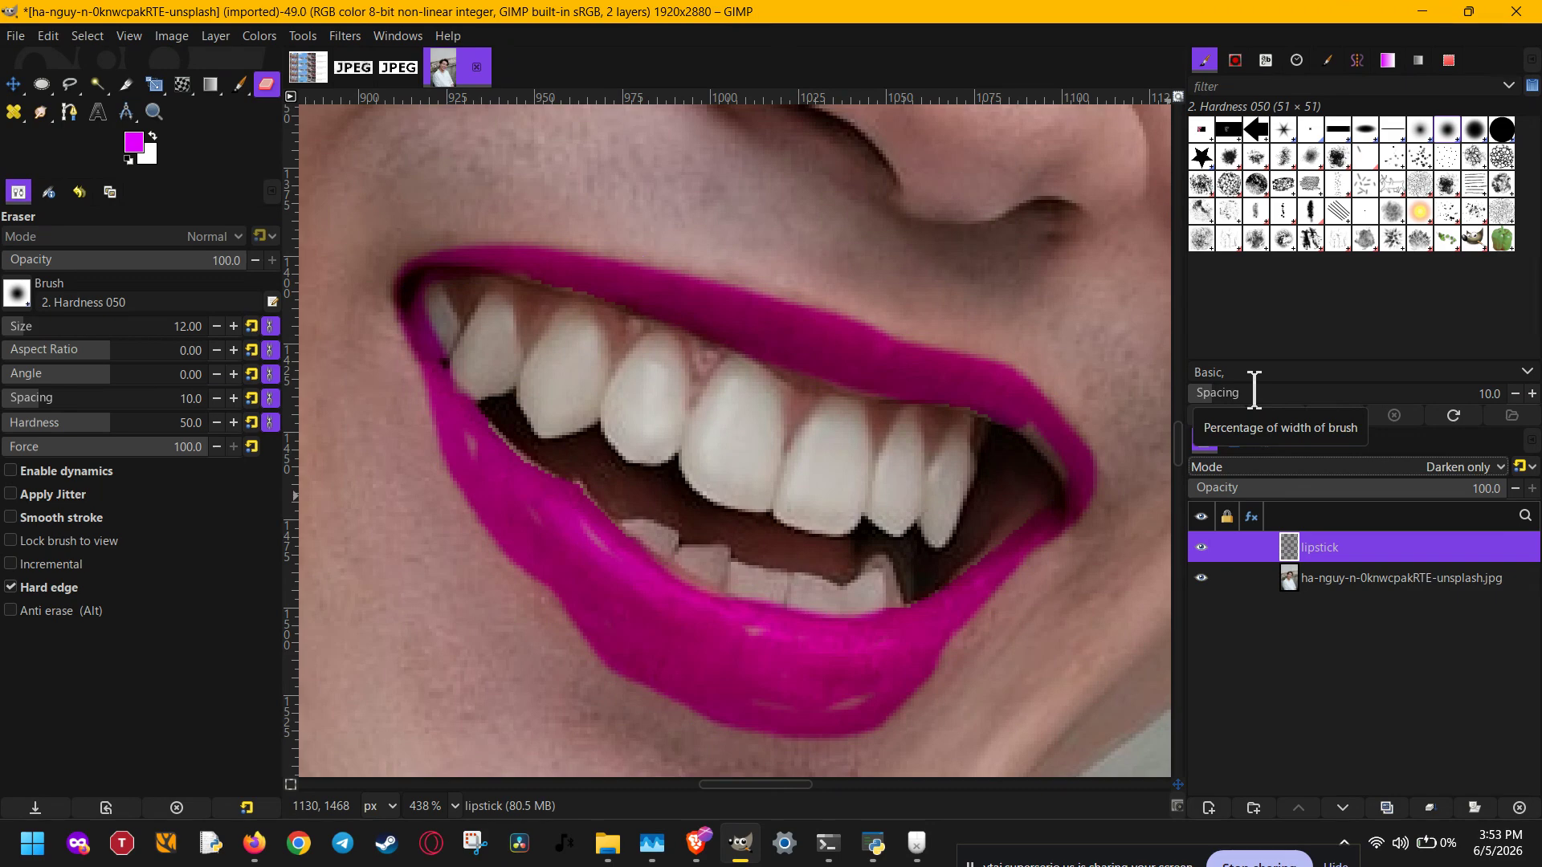
{"action": "key", "text": "Down"}
{"action": "key", "text": "Down"}
{"action": "key", "text": "Down"}
{"action": "key", "text": "Down"}
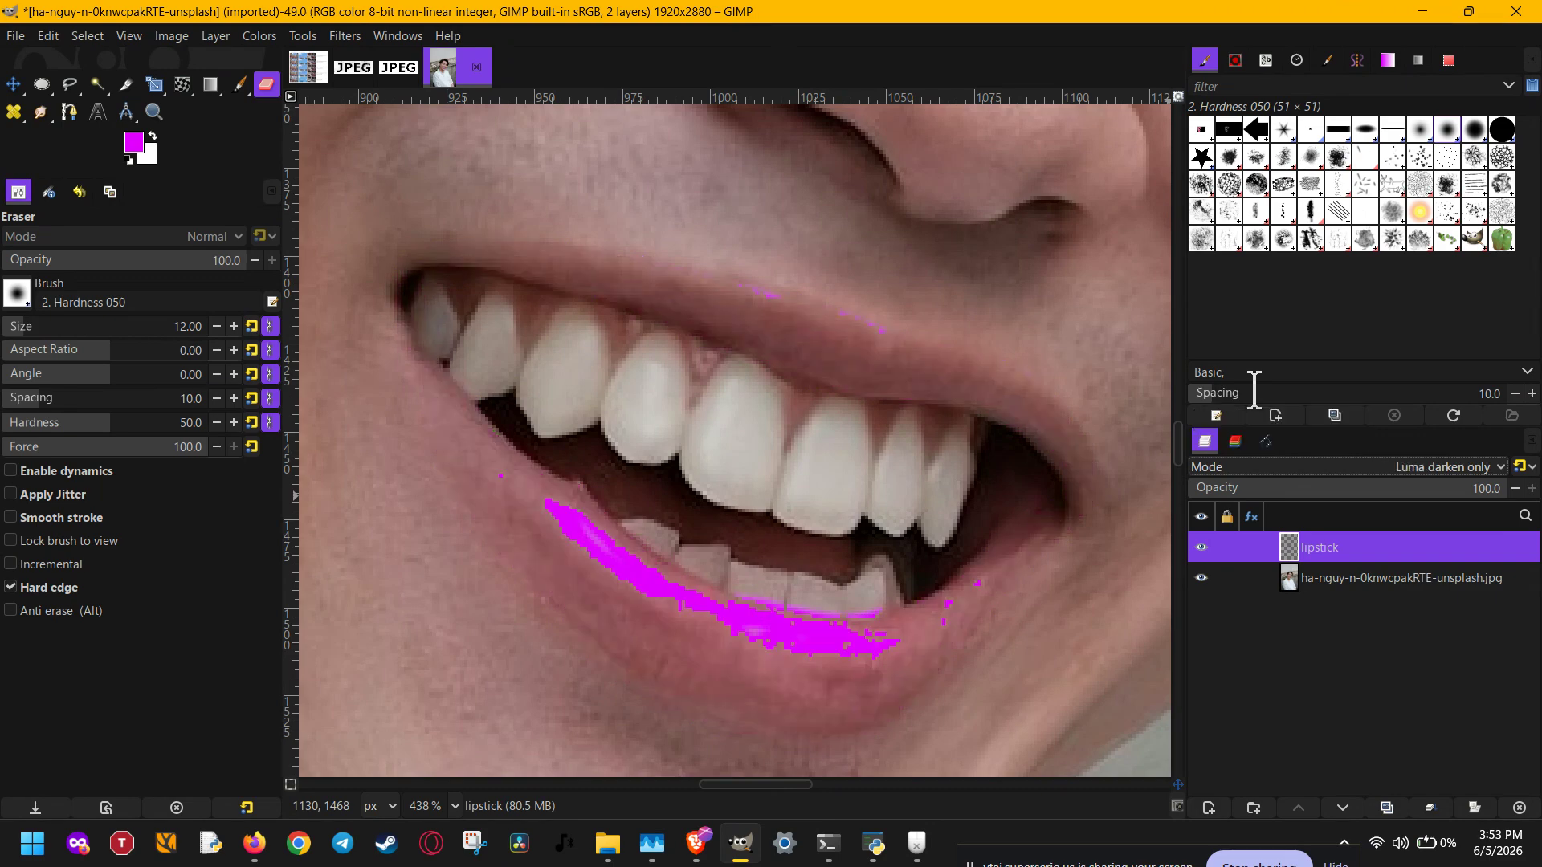
{"action": "key", "text": "Down"}
{"action": "key", "text": "Down"}
{"action": "key", "text": "Down"}
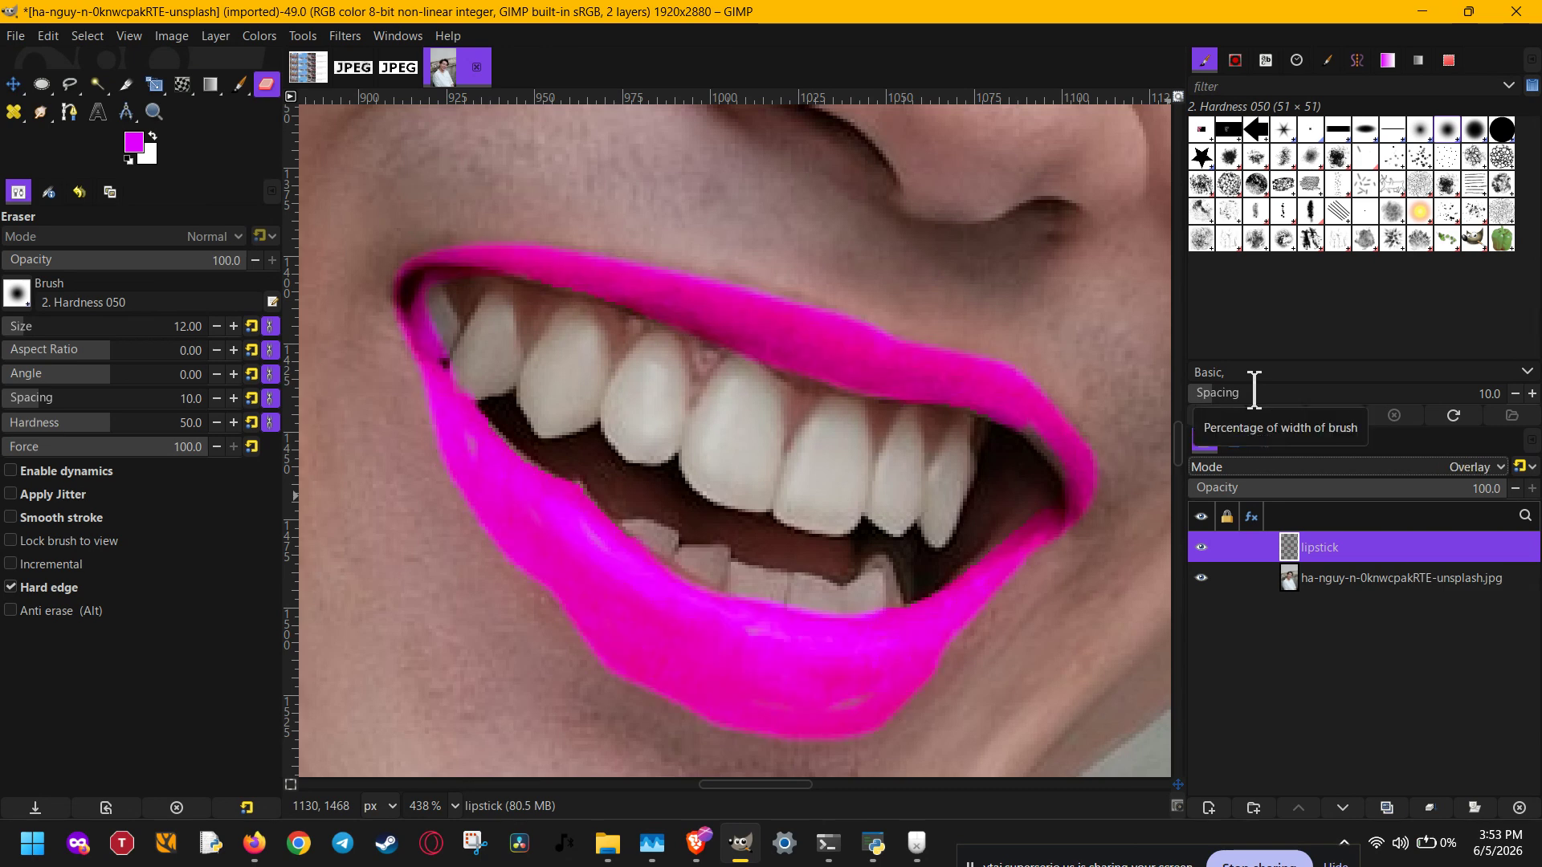
{"action": "key", "text": "Down"}
{"action": "key", "text": "Down"}
{"action": "key", "text": "Down"}
{"action": "key", "text": "Down"}
{"action": "key", "text": "Down"}
{"action": "key", "text": "Down"}
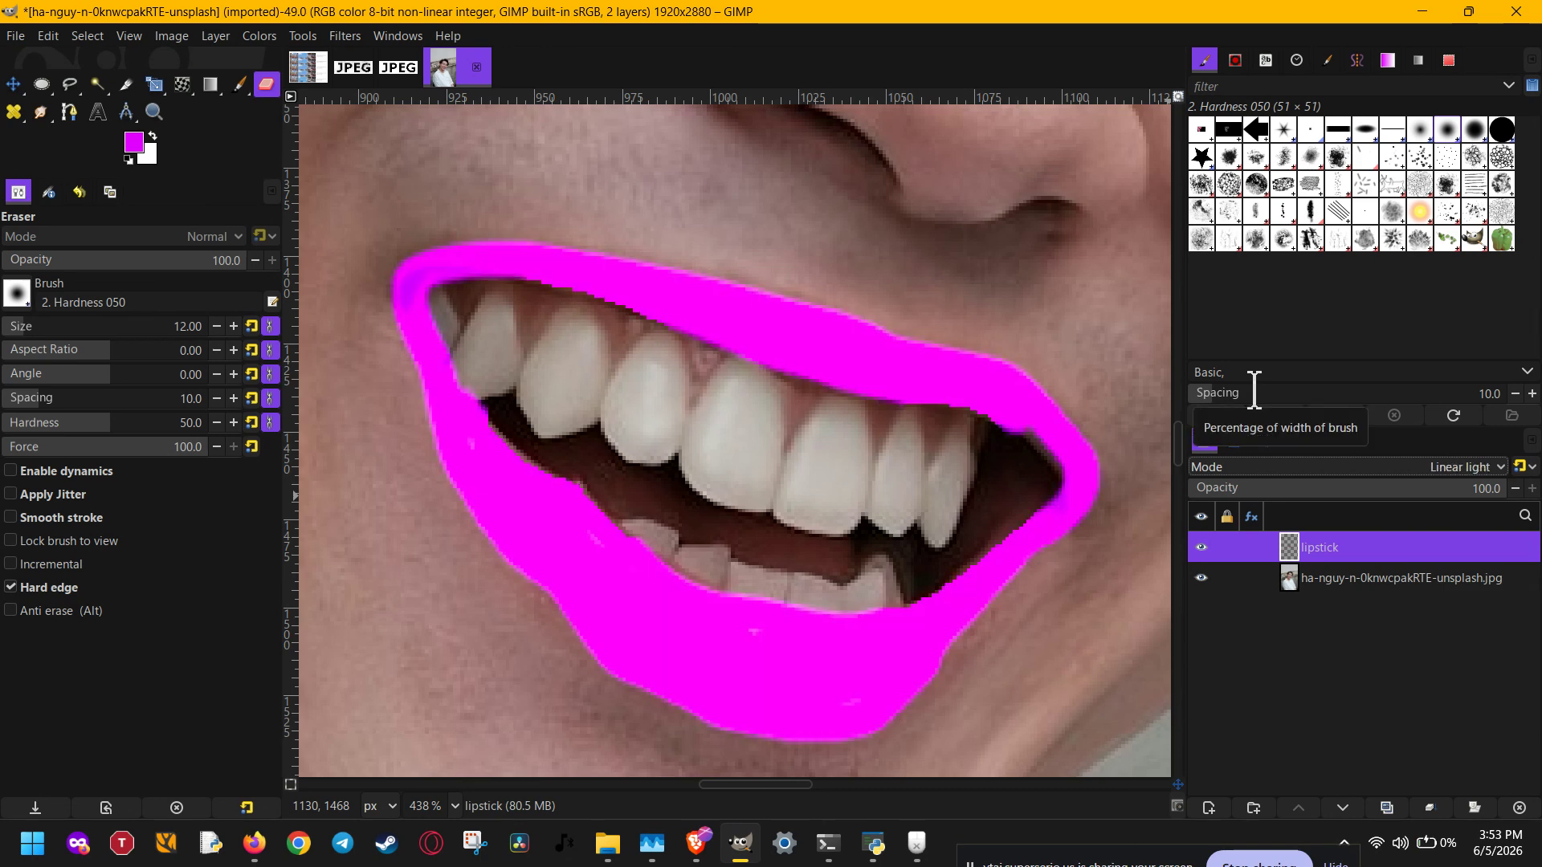
{"action": "key", "text": "Down"}
{"action": "key", "text": "Down"}
{"action": "key", "text": "Down"}
{"action": "key", "text": "Down"}
{"action": "key", "text": "Down"}
{"action": "key", "text": "Down"}
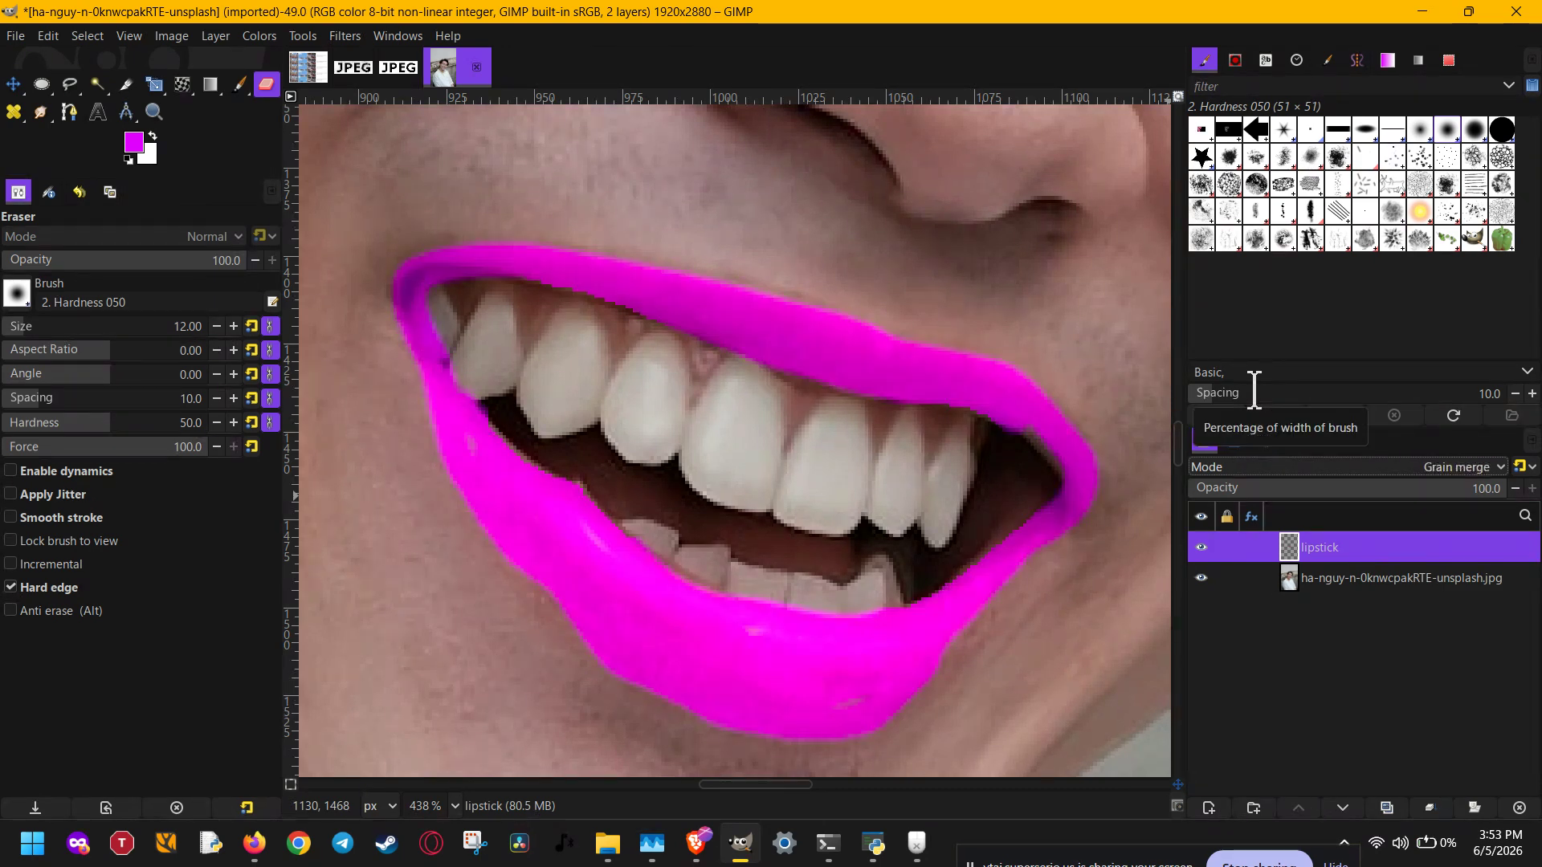
{"action": "key", "text": "Up"}
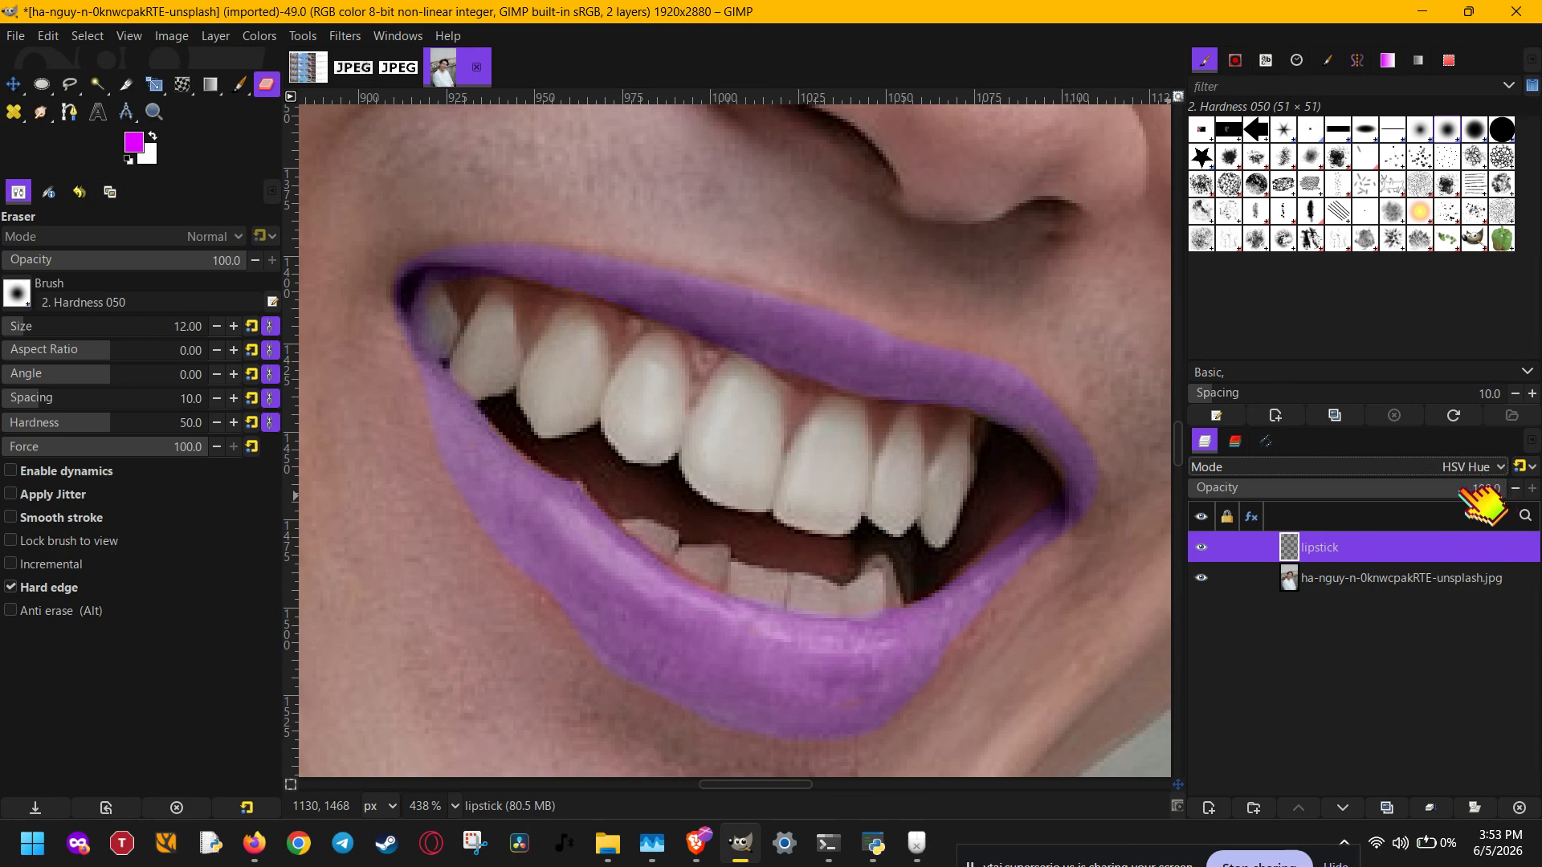
Step: Try the lipstick layer at 56 opacity against the whole portrait, and return its opacity to 100
{"action": "left_click_drag", "start_coordinate": [1490, 488], "coordinate": [1371, 495]}
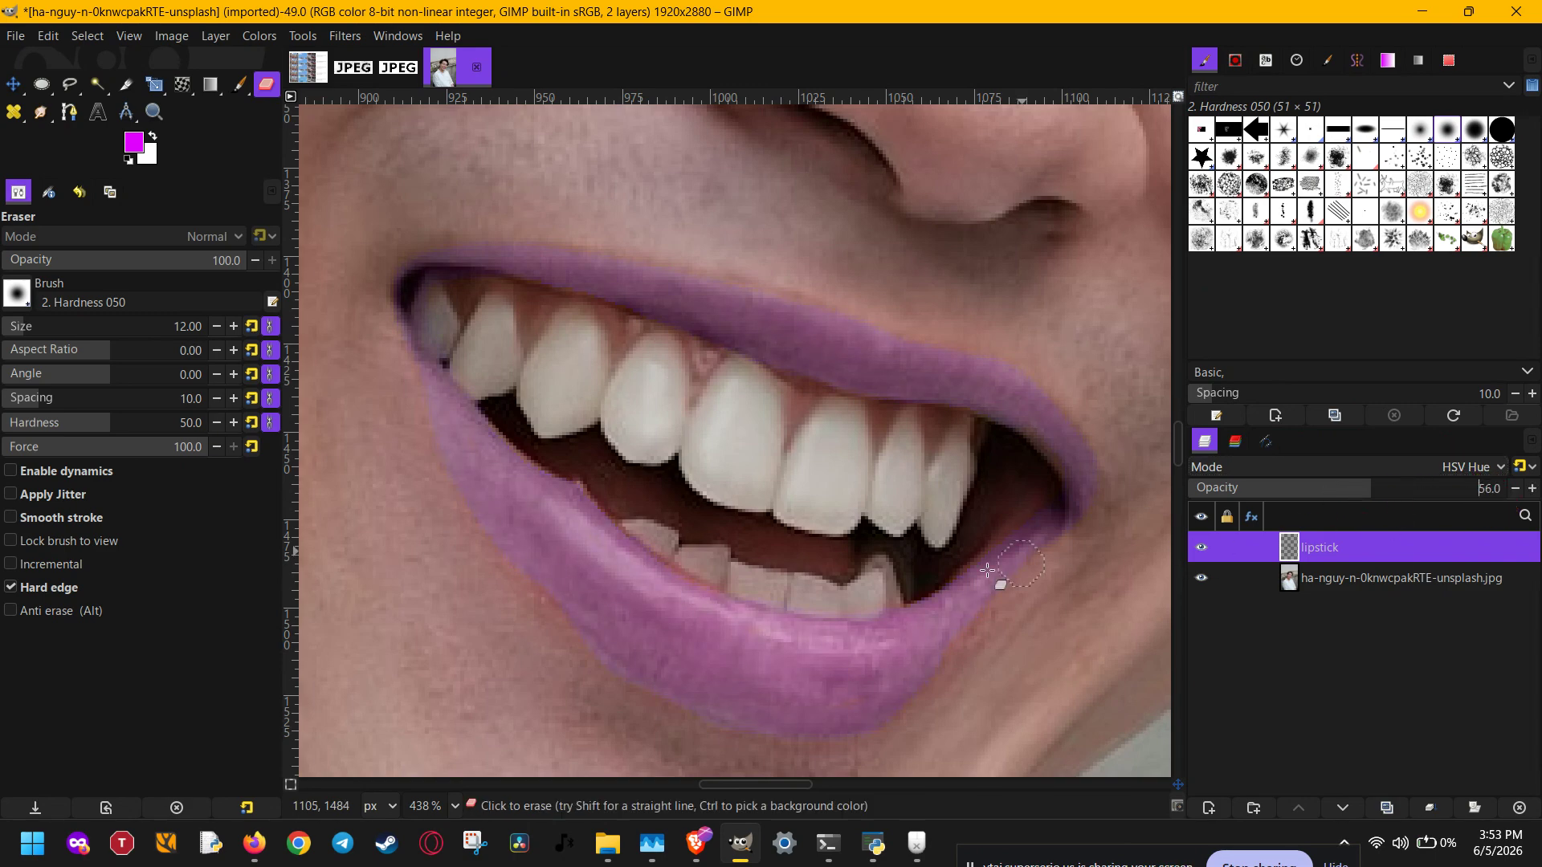
{"action": "scroll", "coordinate": [936, 582], "scroll_direction": "down", "scroll_amount": 5}
{"action": "scroll", "coordinate": [935, 582], "scroll_direction": "down", "scroll_amount": 2}
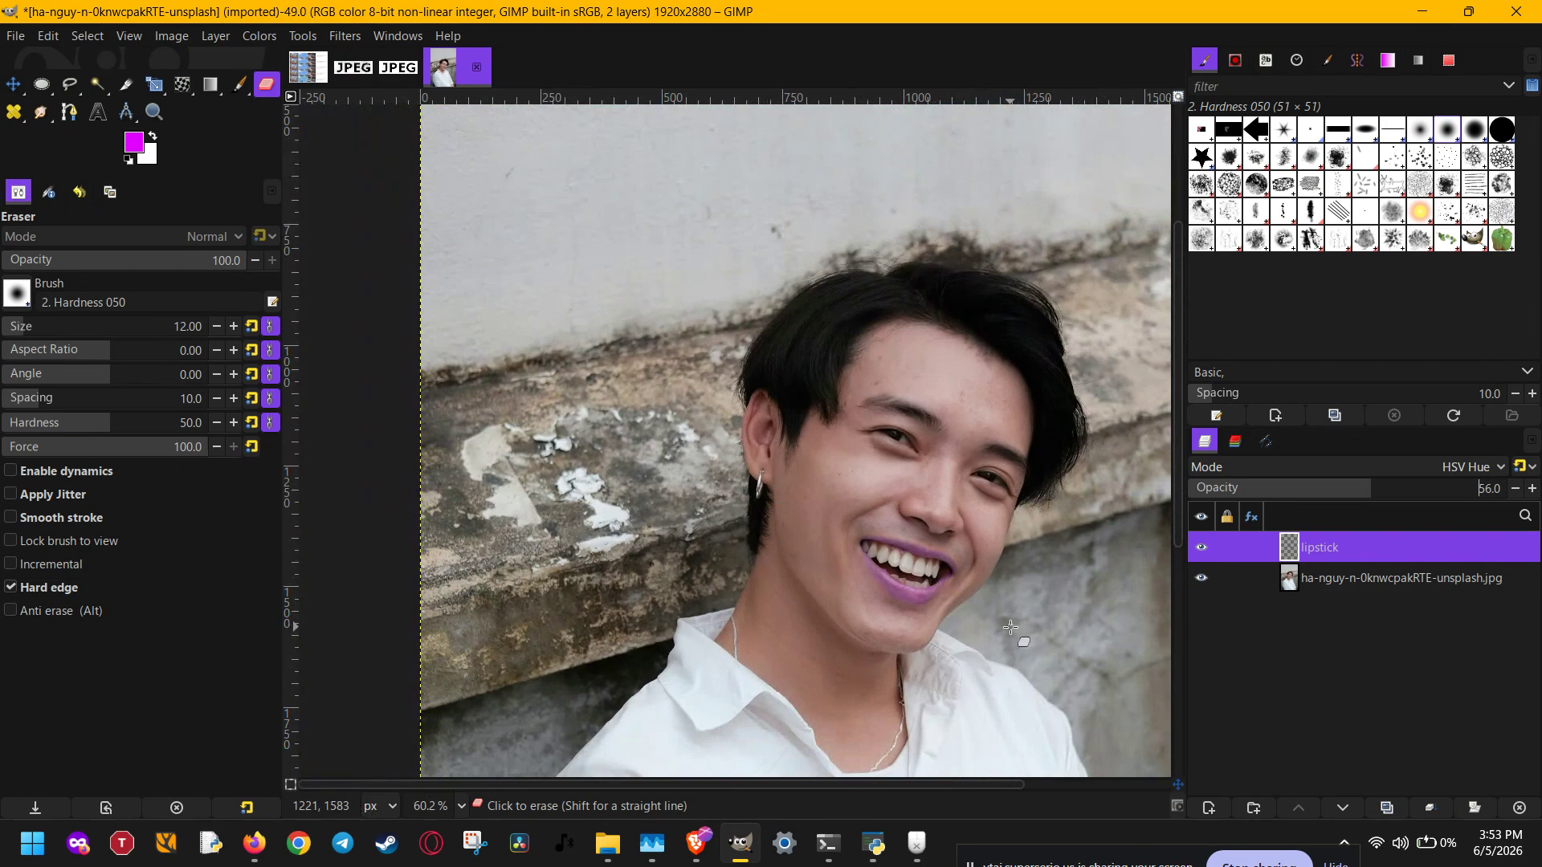
{"action": "scroll", "coordinate": [1011, 627], "scroll_direction": "down", "scroll_amount": 1}
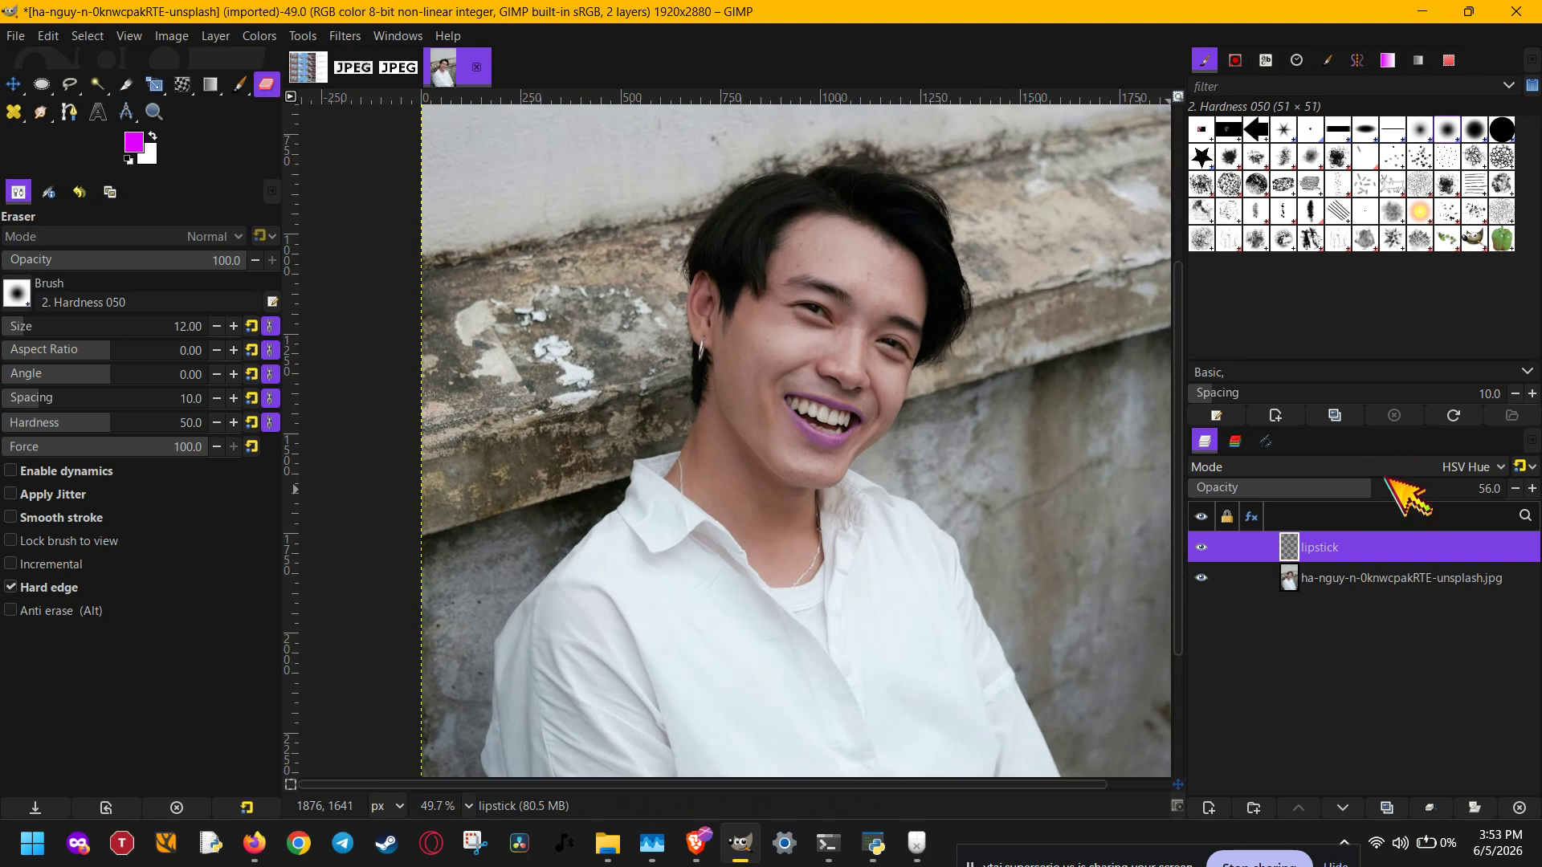
{"action": "left_click_drag", "start_coordinate": [1386, 486], "coordinate": [1526, 490]}
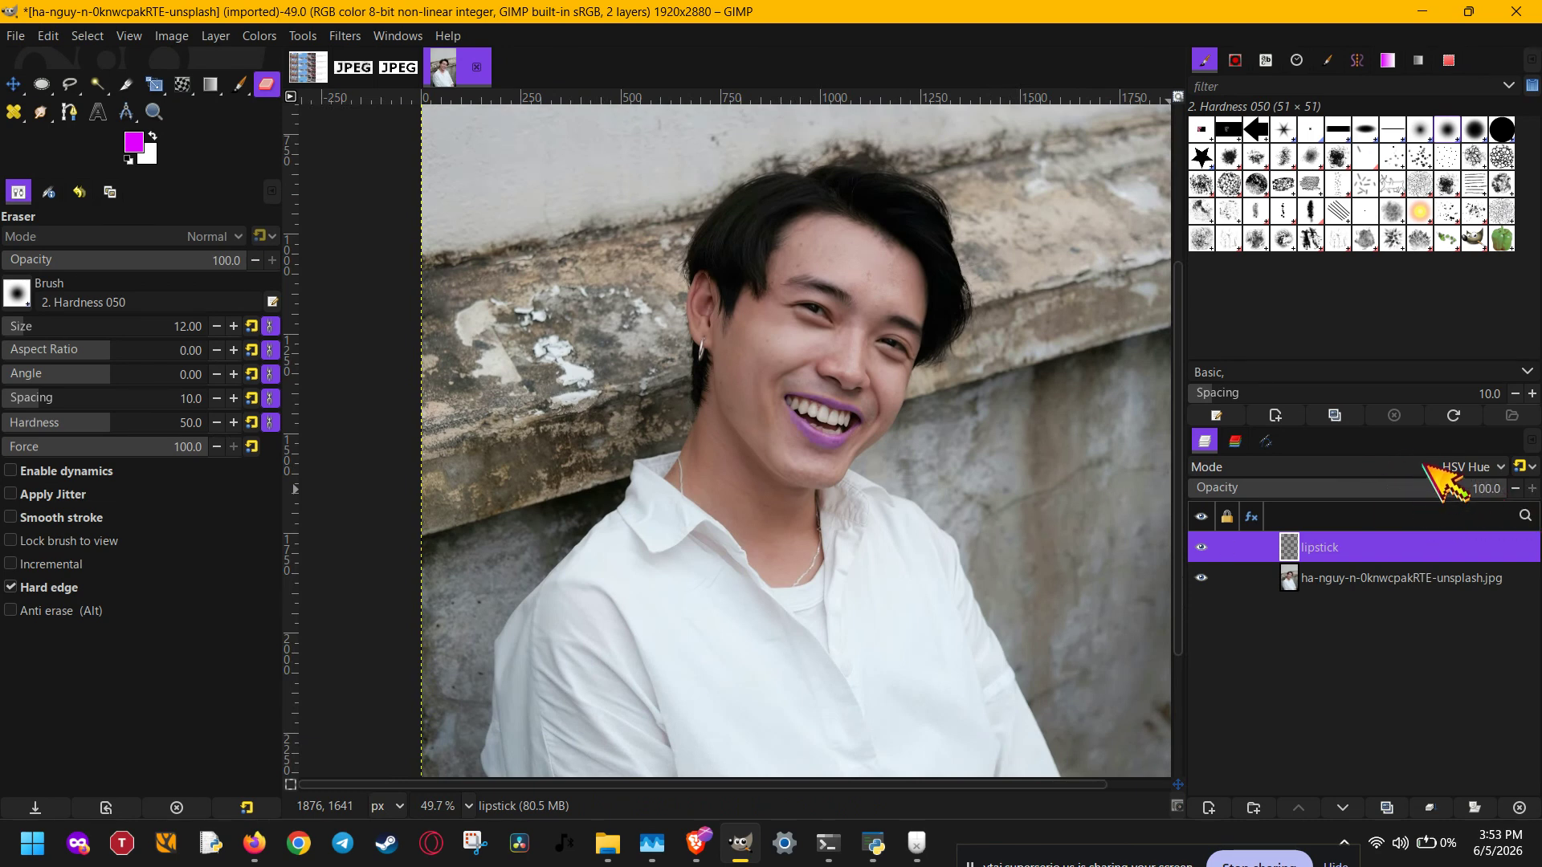
Step: Go back through the blend modes at full portrait view and set the lipstick layer to Darken only
{"action": "left_click", "coordinate": [1437, 474]}
{"action": "left_click", "coordinate": [1446, 474]}
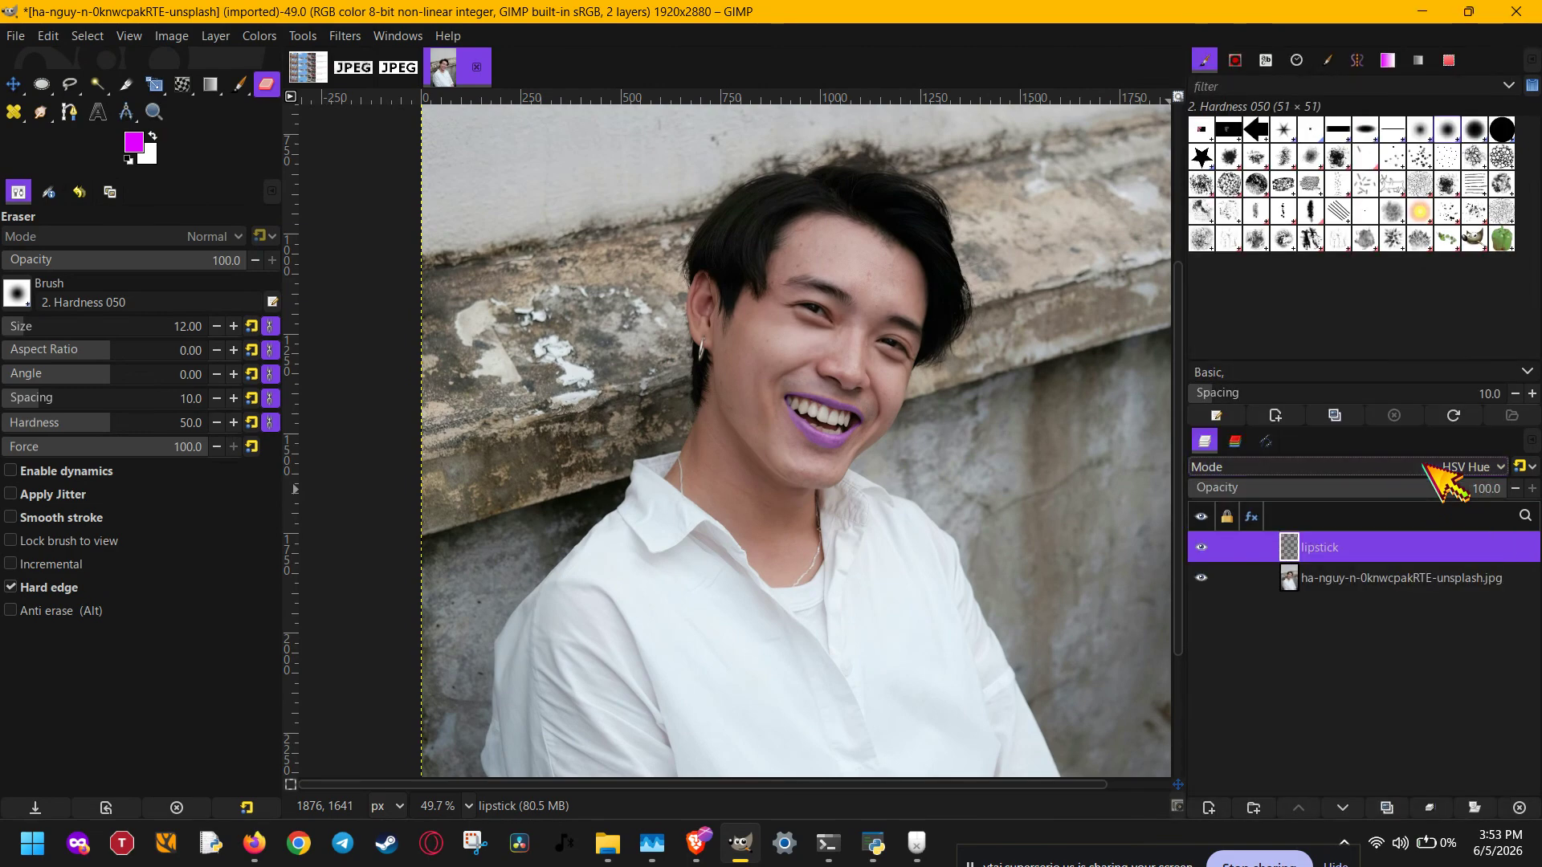
{"action": "scroll", "coordinate": [1430, 469], "scroll_direction": "up", "scroll_amount": 1}
{"action": "scroll", "coordinate": [1446, 480], "scroll_direction": "up", "scroll_amount": 4}
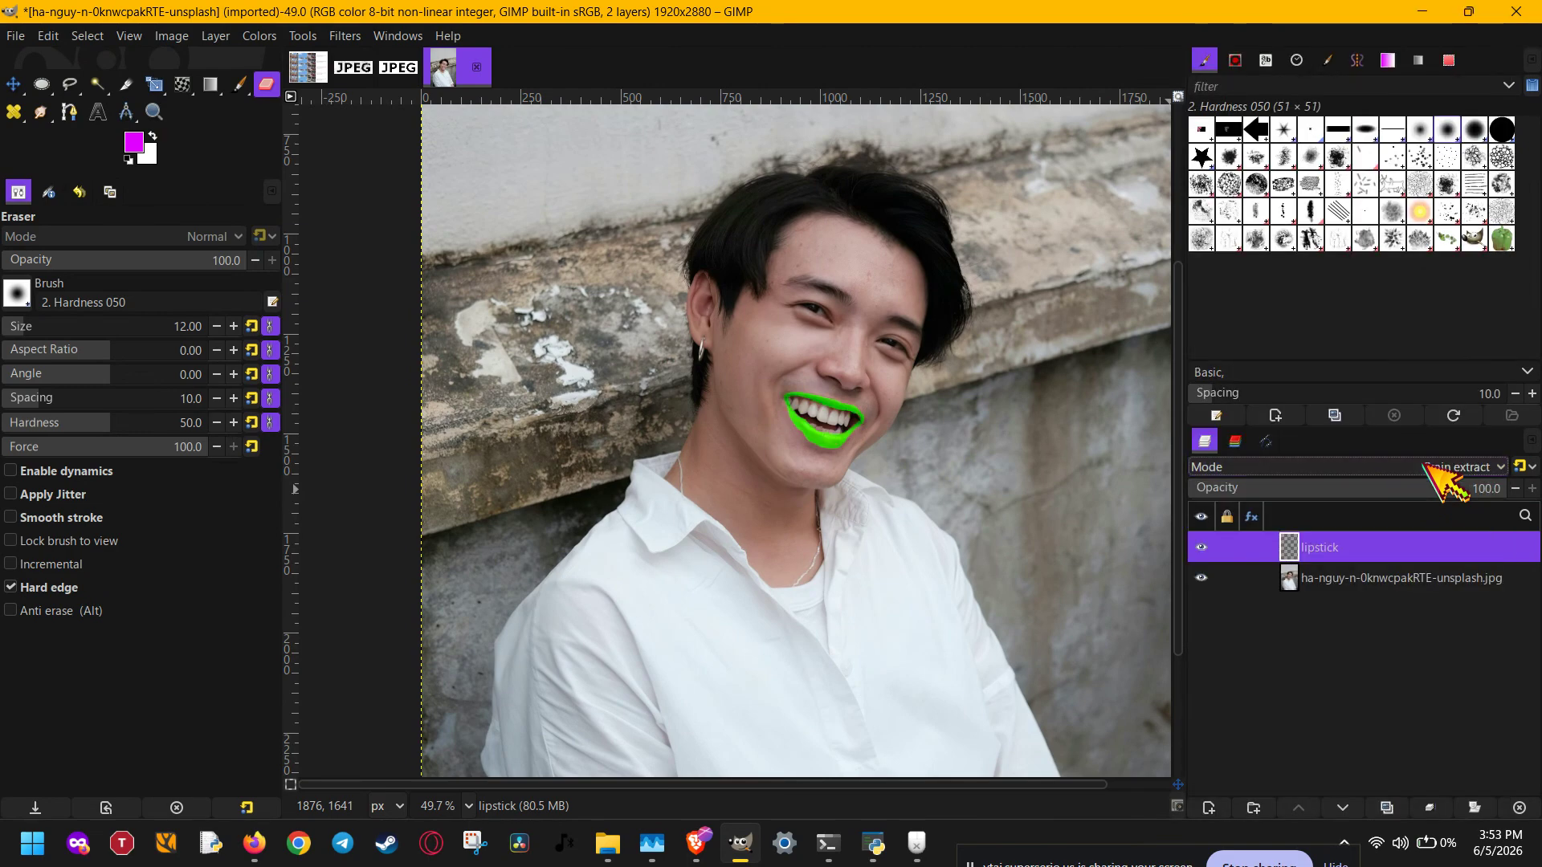
{"action": "scroll", "coordinate": [1446, 481], "scroll_direction": "up", "scroll_amount": 6}
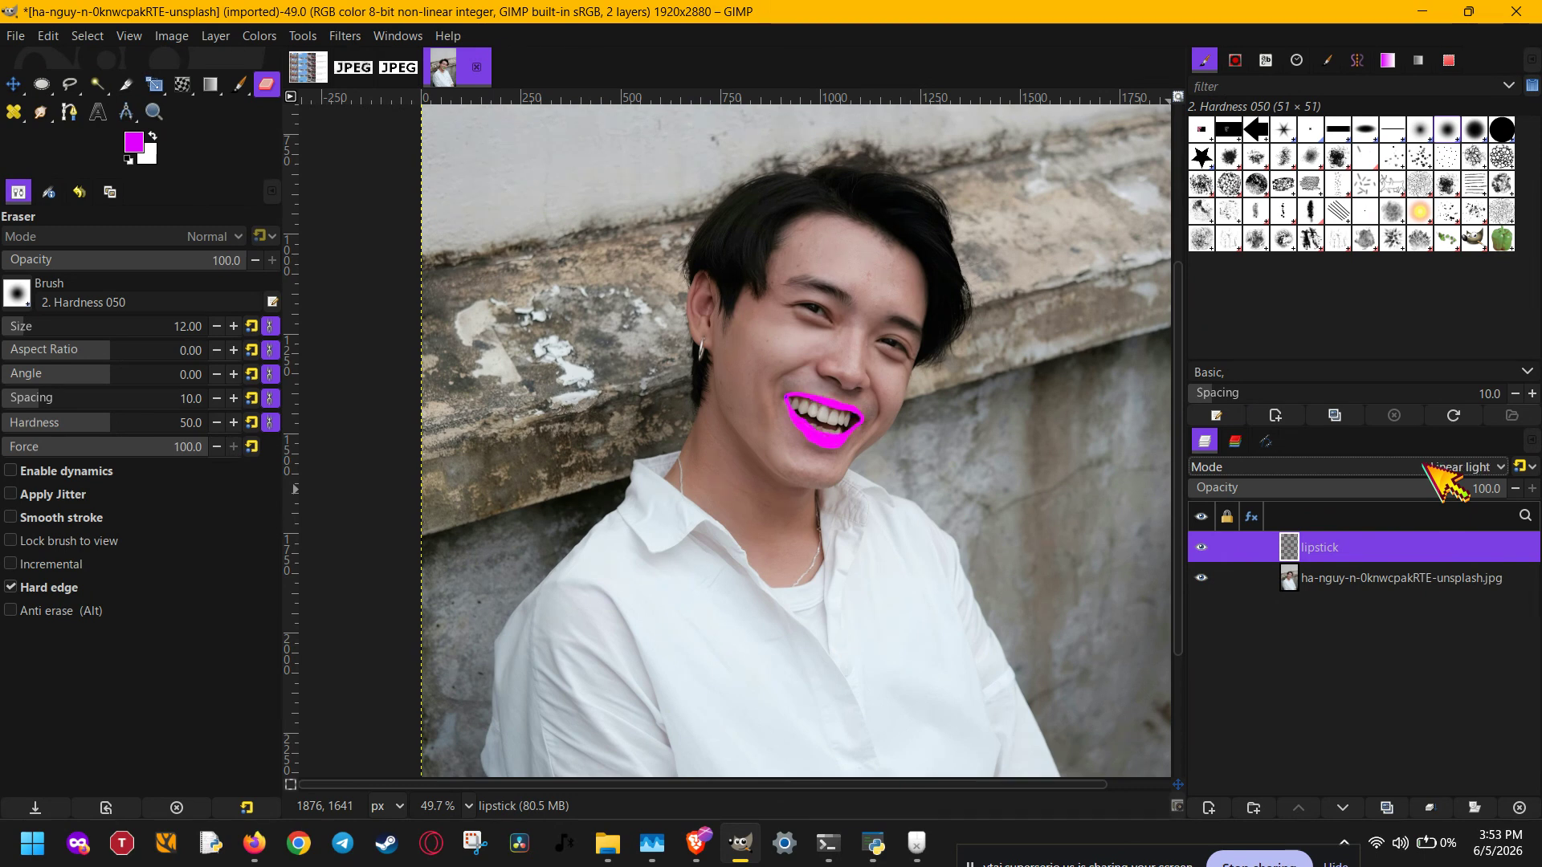
{"action": "scroll", "coordinate": [1445, 481], "scroll_direction": "up", "scroll_amount": 2}
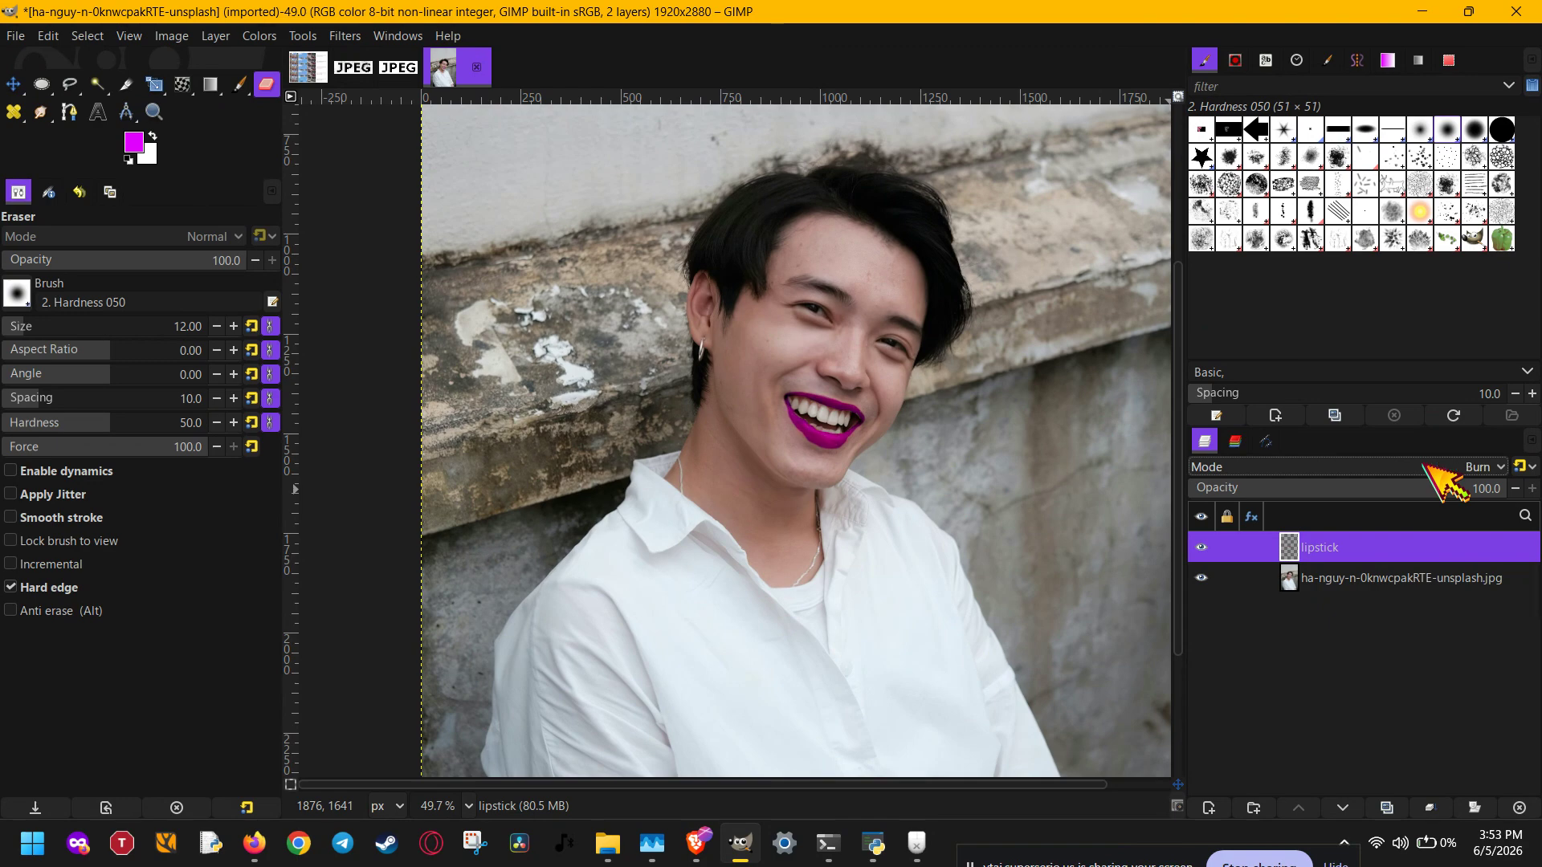
{"action": "scroll", "coordinate": [1437, 474], "scroll_direction": "up", "scroll_amount": 1}
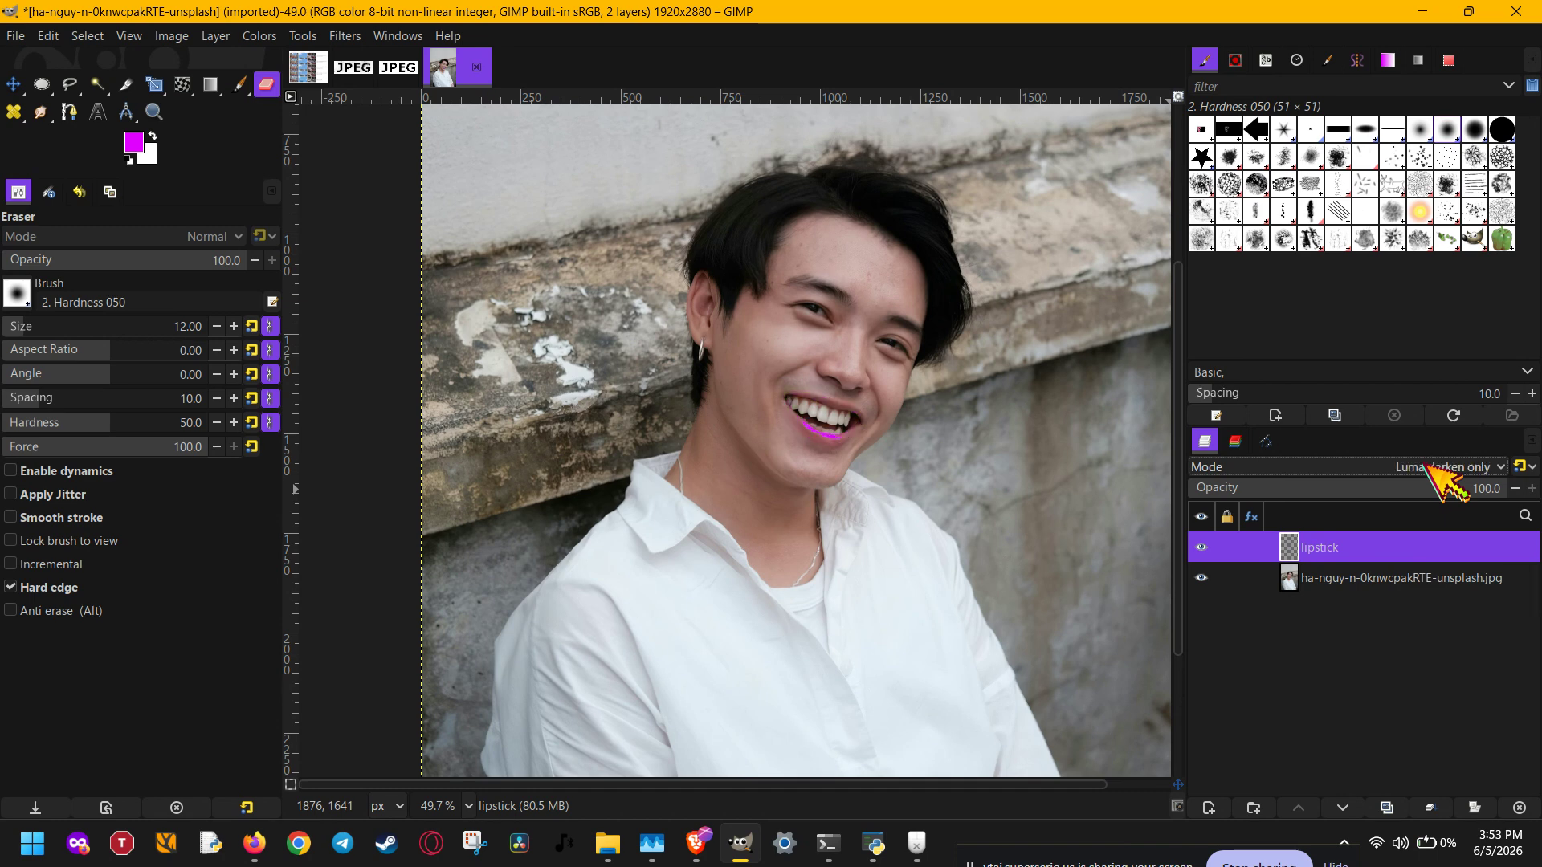
{"action": "scroll", "coordinate": [1437, 474], "scroll_direction": "up", "scroll_amount": 1}
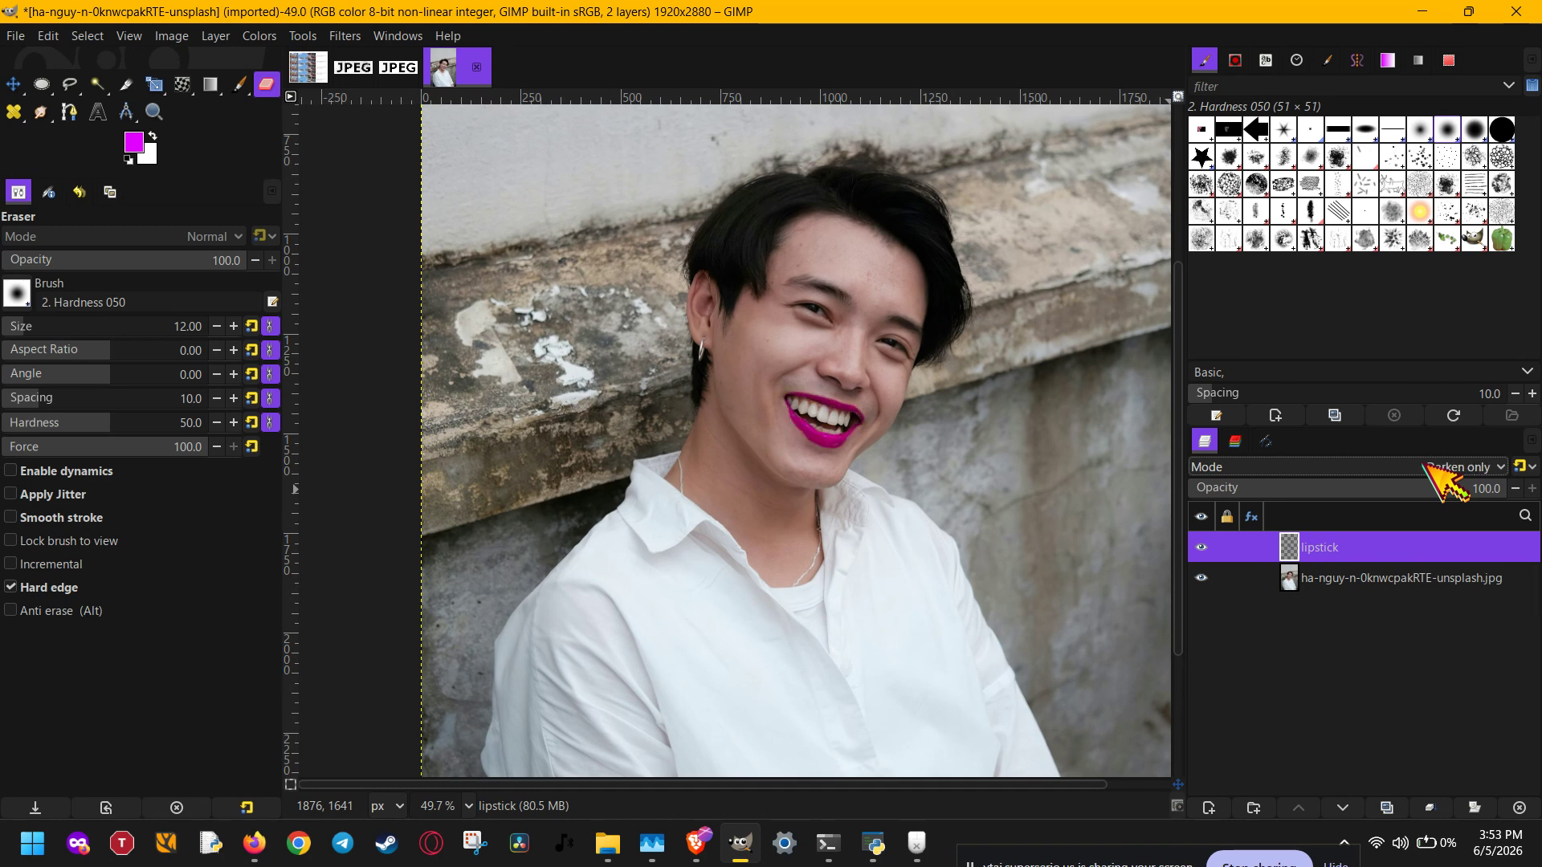
{"action": "left_click", "coordinate": [1446, 483]}
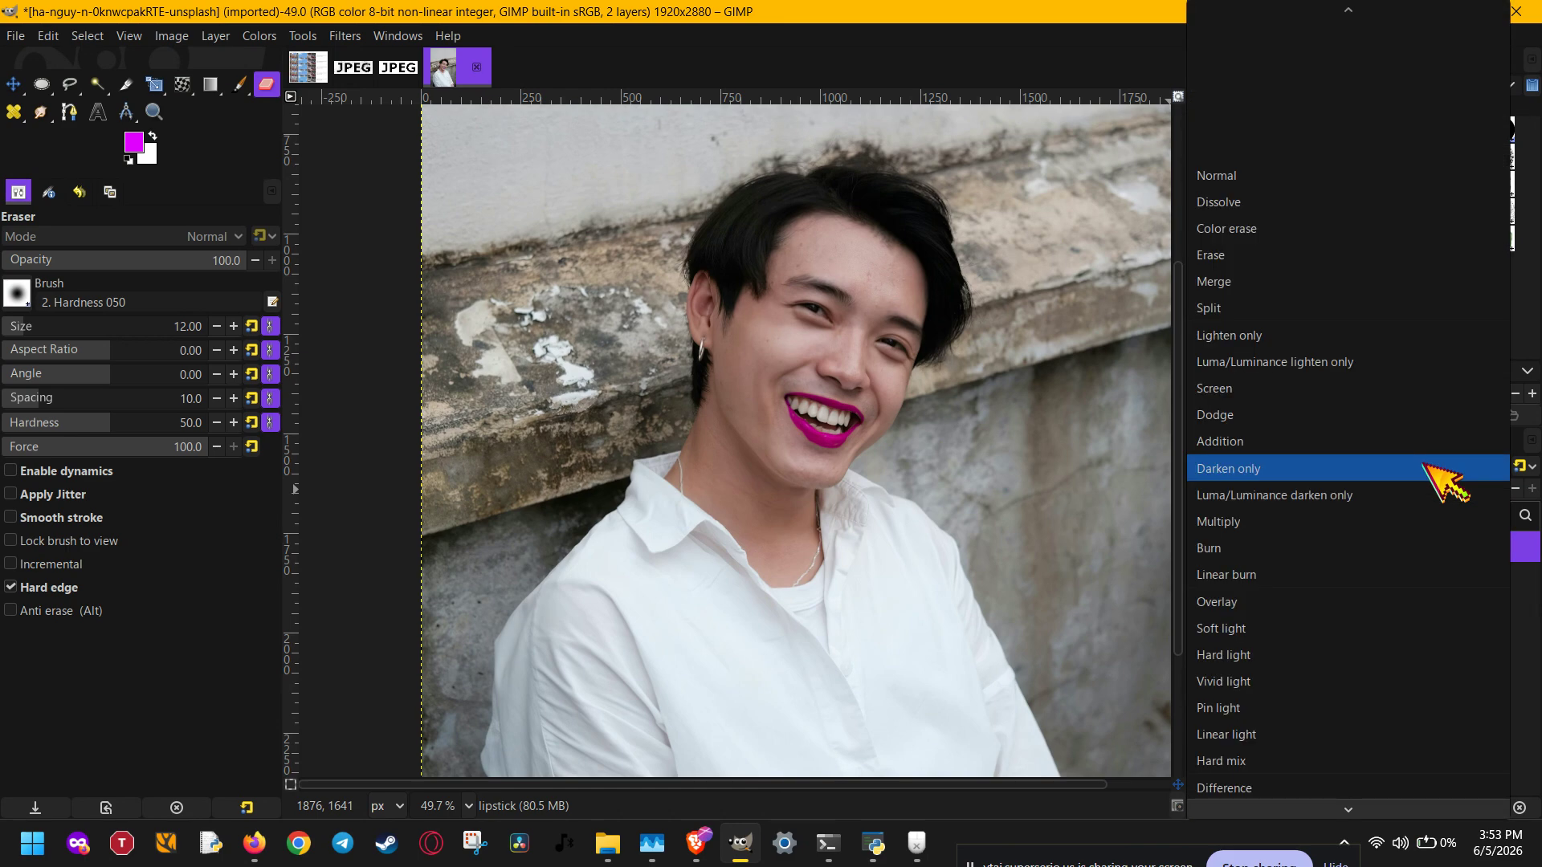
{"action": "left_click", "coordinate": [1437, 474]}
Step: Erase the magenta paint that spills onto the skin along the outer left edge of the lower lip
{"action": "scroll", "coordinate": [809, 437], "scroll_direction": "up", "scroll_amount": 6}
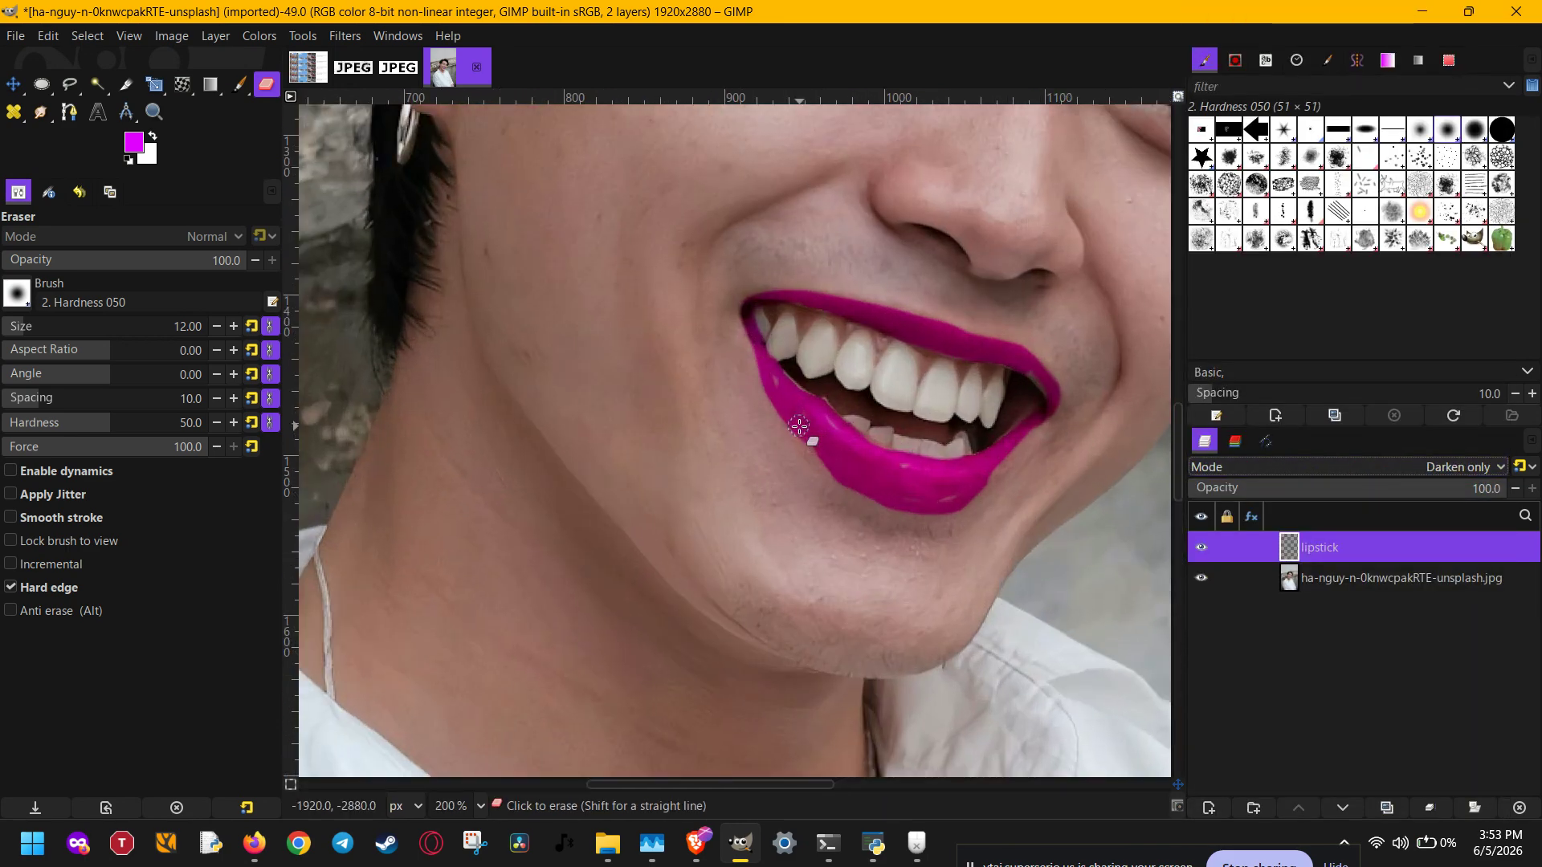
{"action": "scroll", "coordinate": [800, 427], "scroll_direction": "up", "scroll_amount": 1}
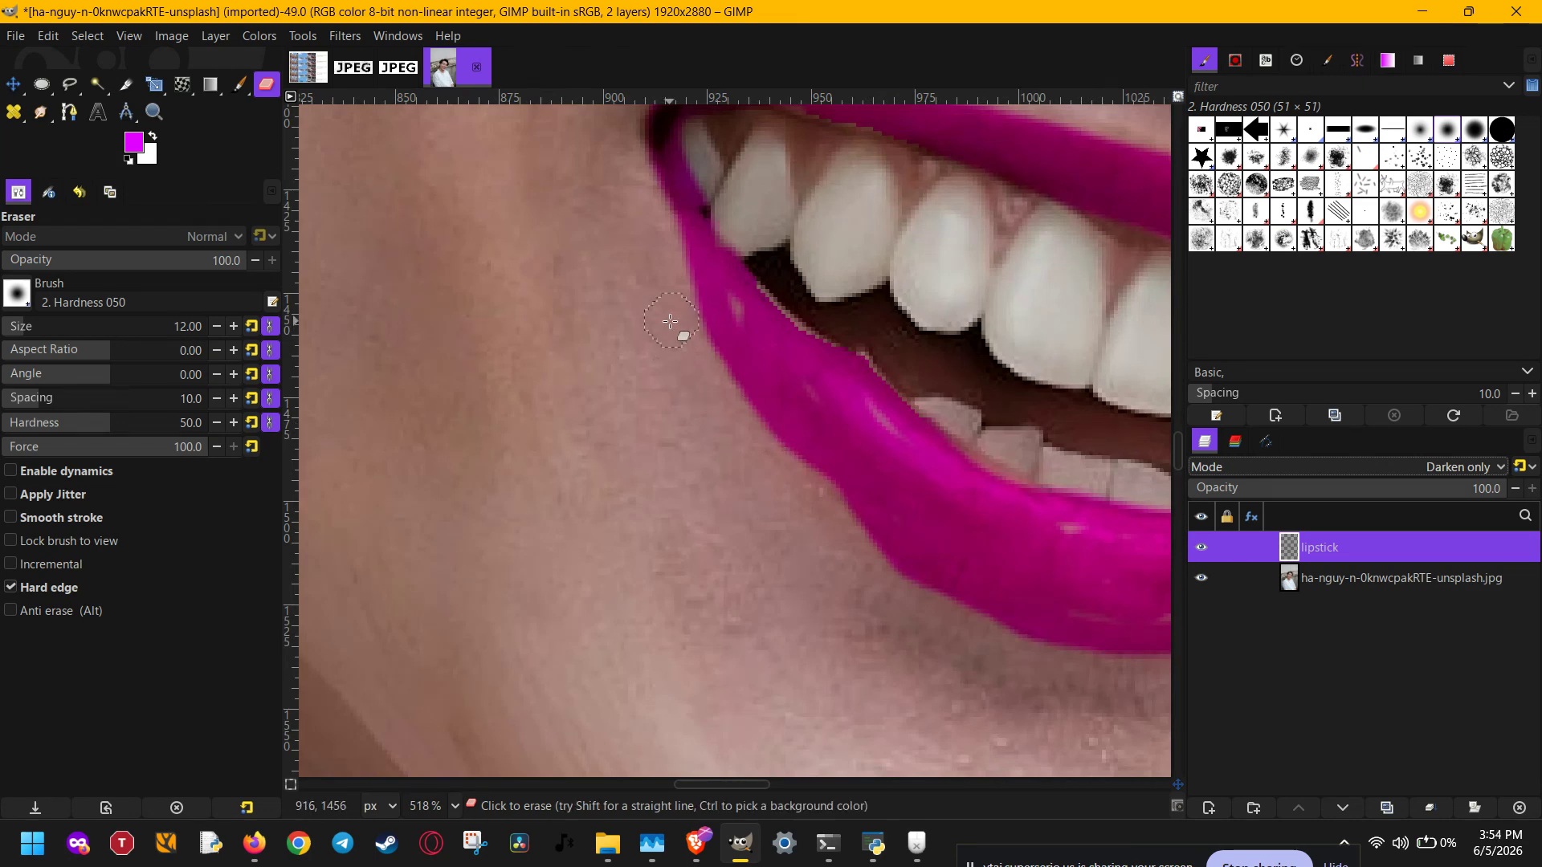
{"action": "mouse_move", "coordinate": [682, 327]}
{"action": "left_mouse_down"}
{"action": "mouse_move", "coordinate": [773, 445]}
{"action": "mouse_move", "coordinate": [717, 363]}
{"action": "left_mouse_up"}
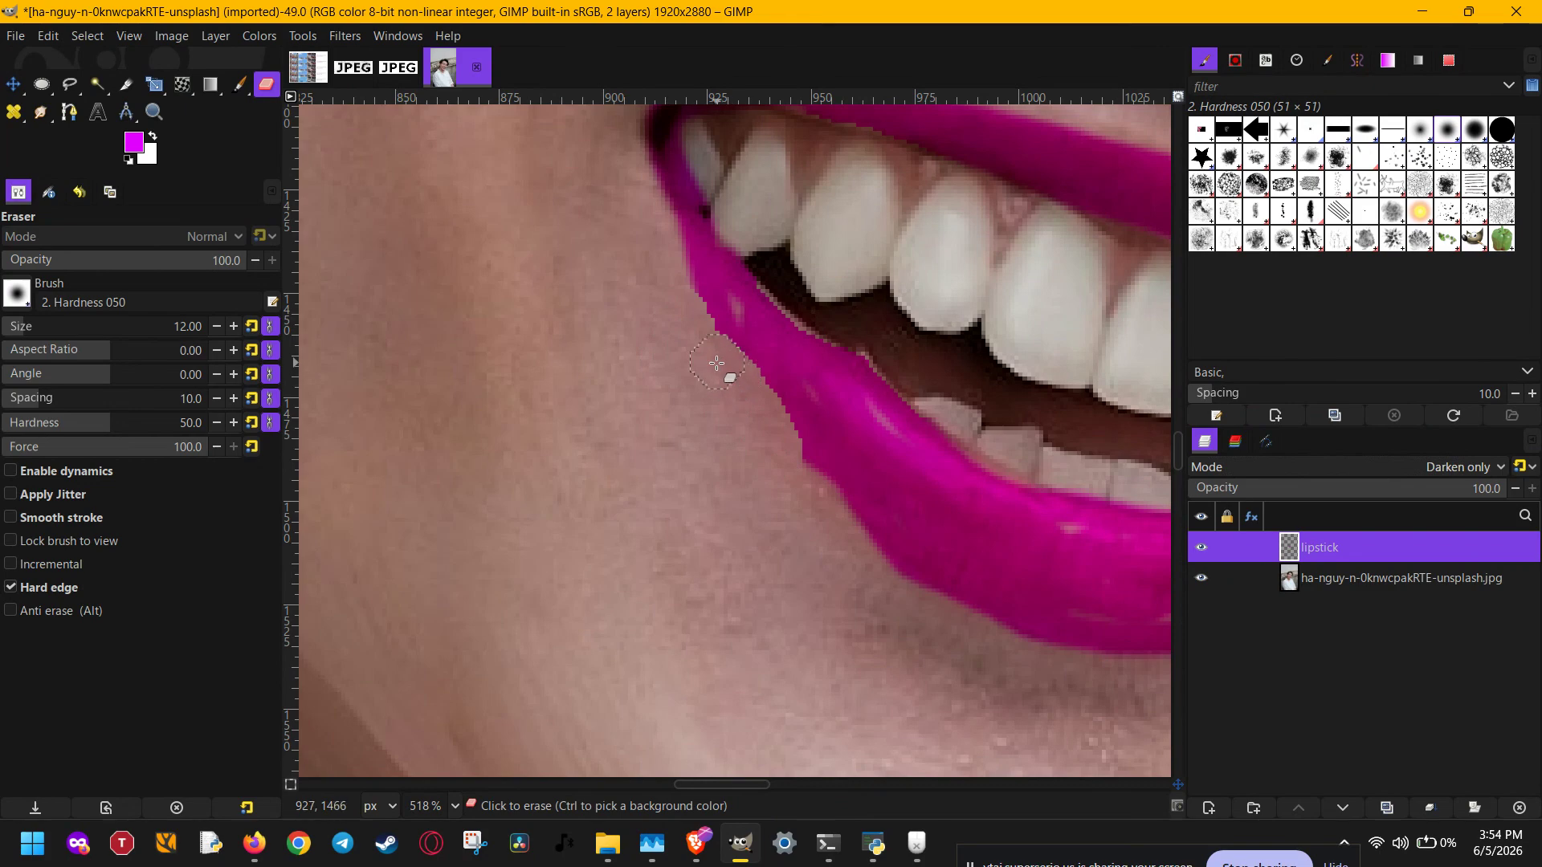
{"action": "mouse_move", "coordinate": [765, 426]}
{"action": "left_mouse_down"}
{"action": "mouse_move", "coordinate": [826, 474]}
{"action": "mouse_move", "coordinate": [838, 514]}
{"action": "mouse_move", "coordinate": [721, 354]}
{"action": "left_mouse_up"}
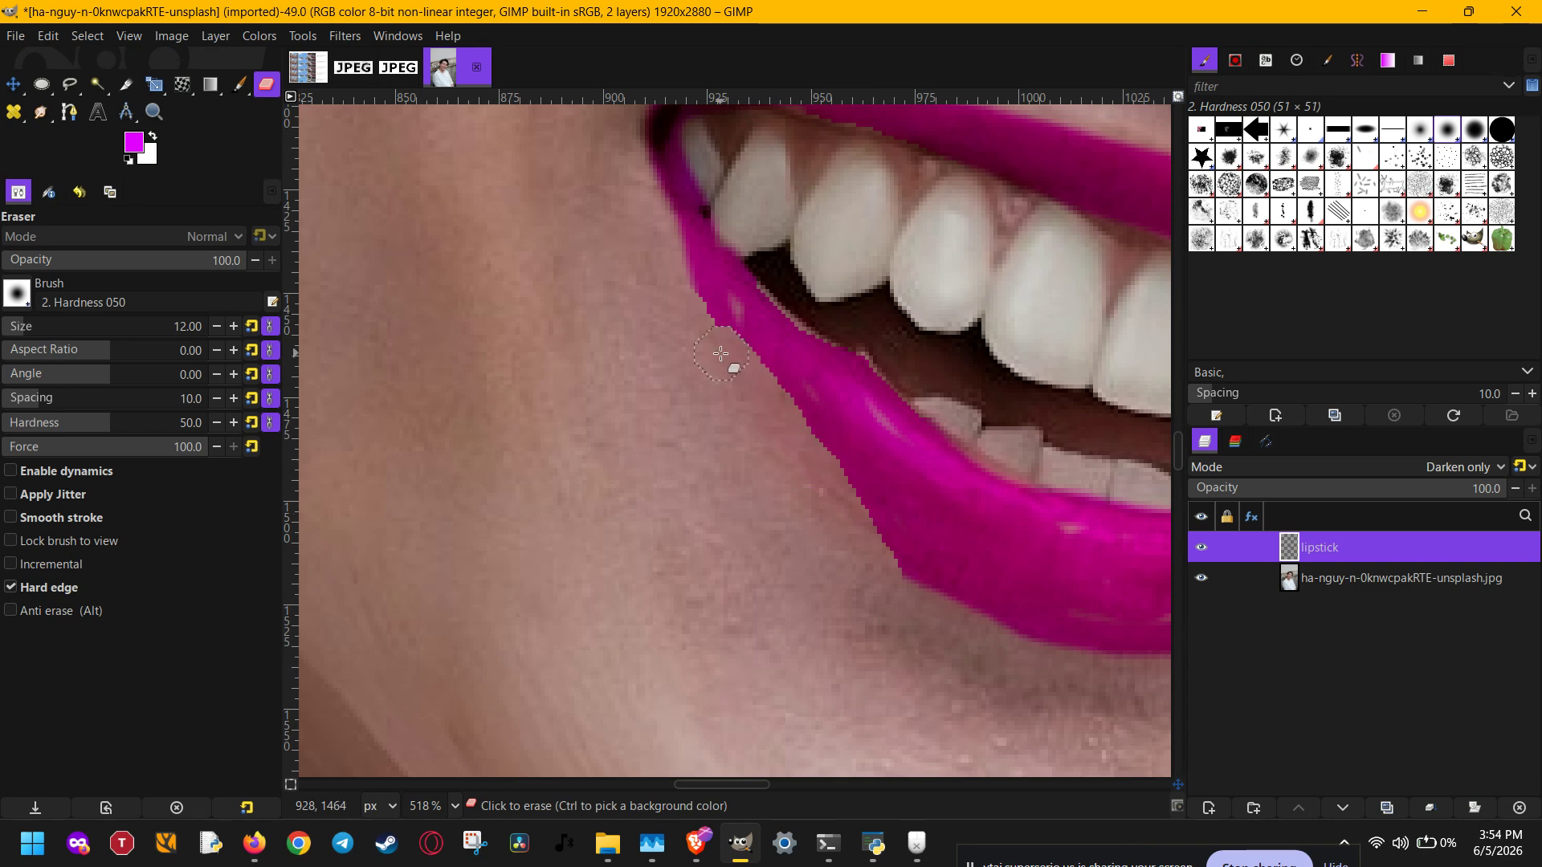
{"action": "scroll", "coordinate": [758, 466], "scroll_direction": "down", "scroll_amount": 4}
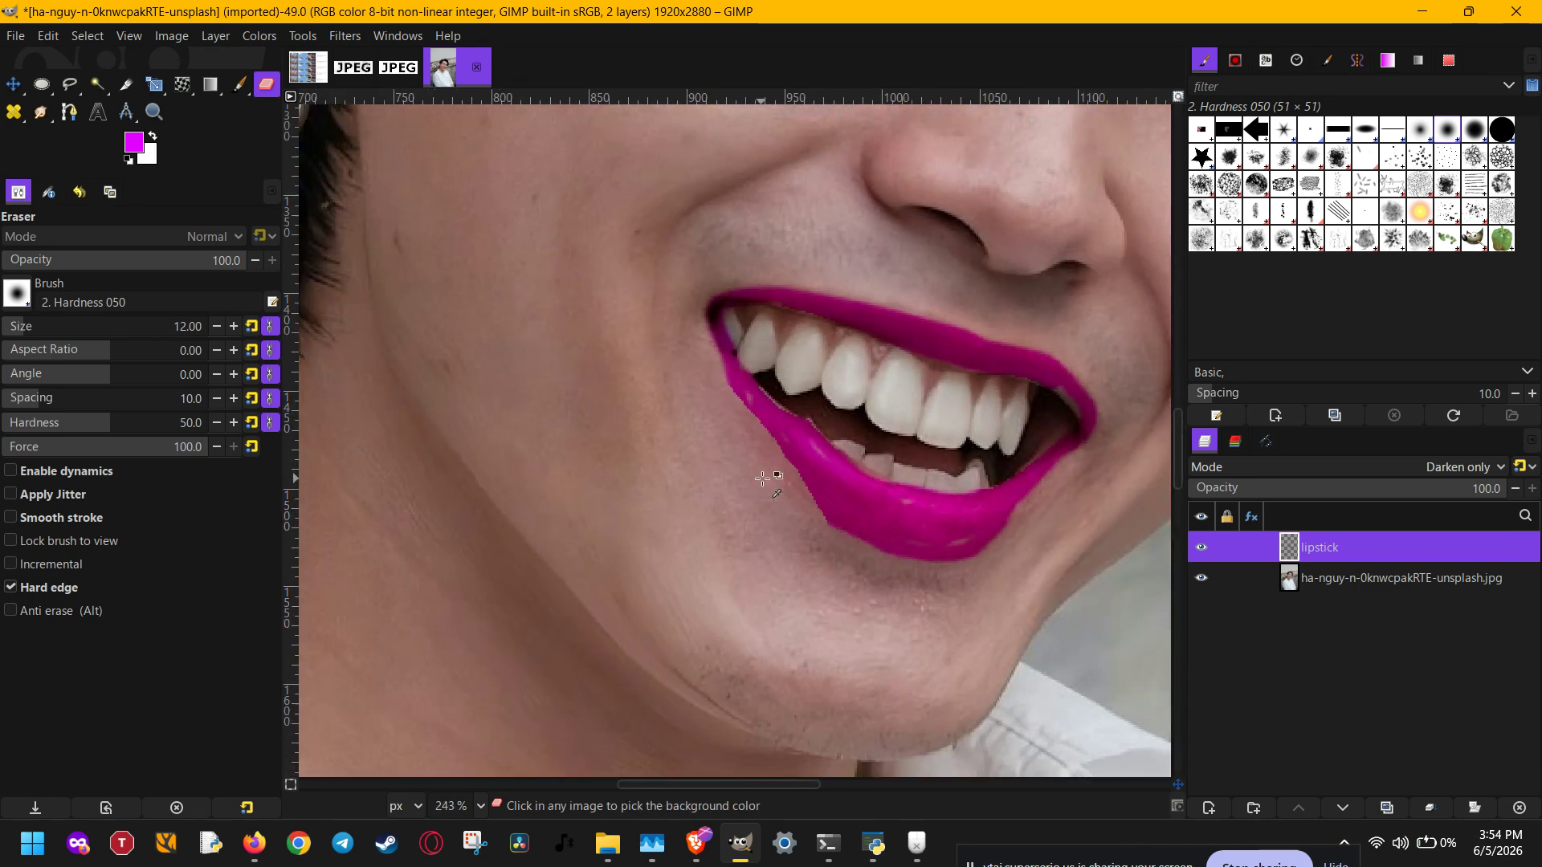